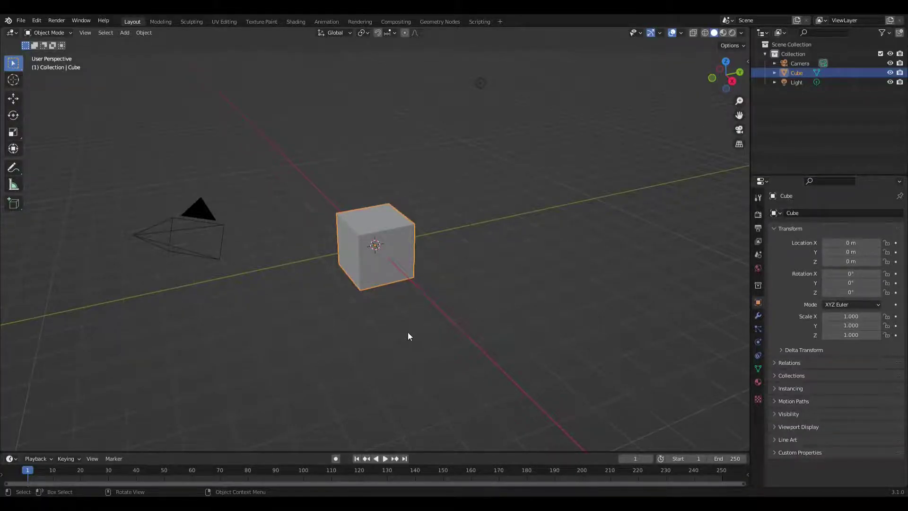
# Delete the default cube and add a UV sphere at the world origin.
pyautogui.press('x')
pyautogui.click(408, 333)
pyautogui.hotkey('shift', 'a')
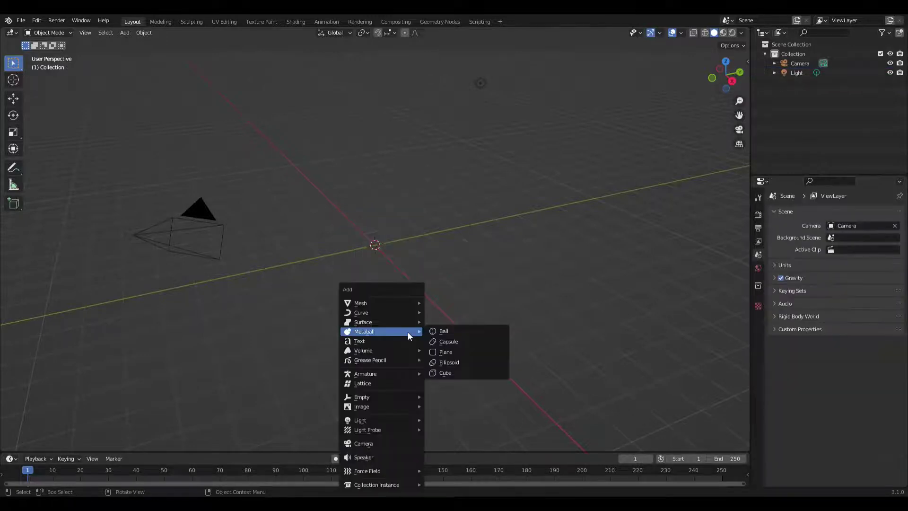
pyautogui.moveTo(411, 303)
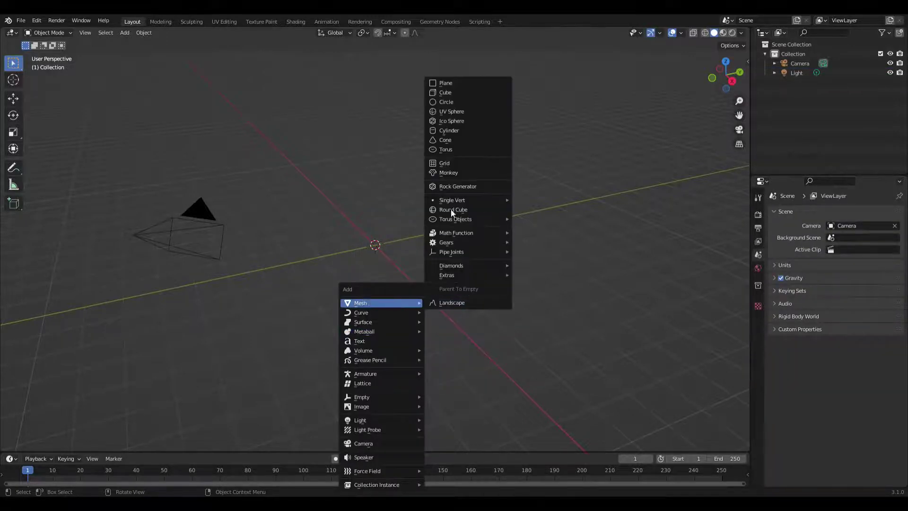
pyautogui.click(450, 112)
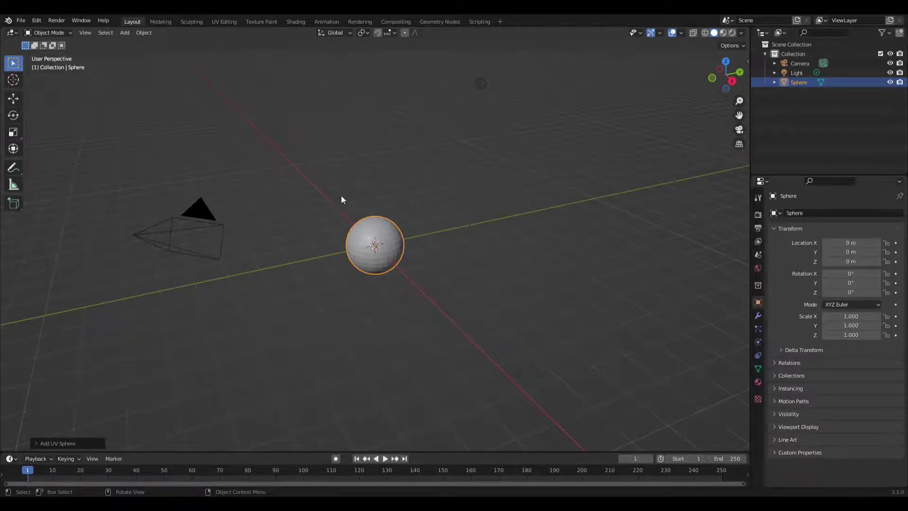
# Apply smooth shading to the UV sphere.
pyautogui.rightClick(357, 232)
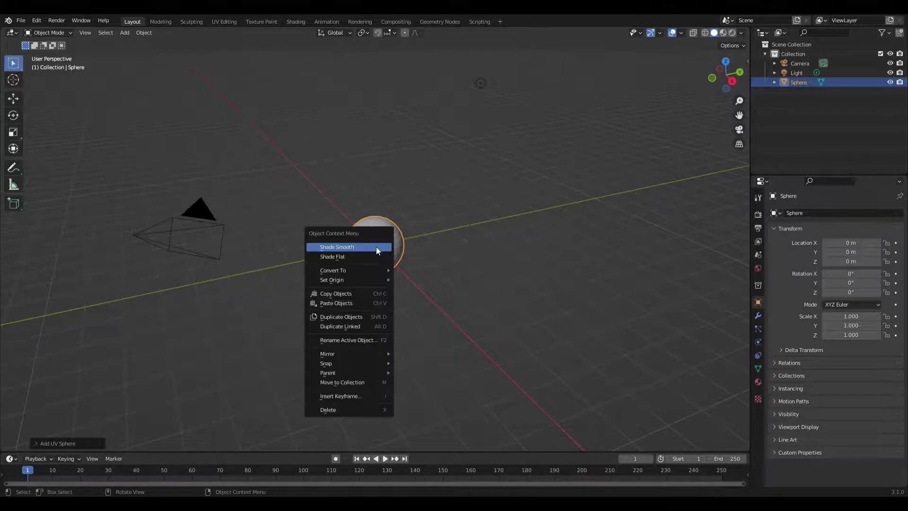
pyautogui.click(376, 246)
pyautogui.scroll(4, 409, 290)
pyautogui.moveTo(428, 298); pyautogui.dragTo(641, 254, button='middle')
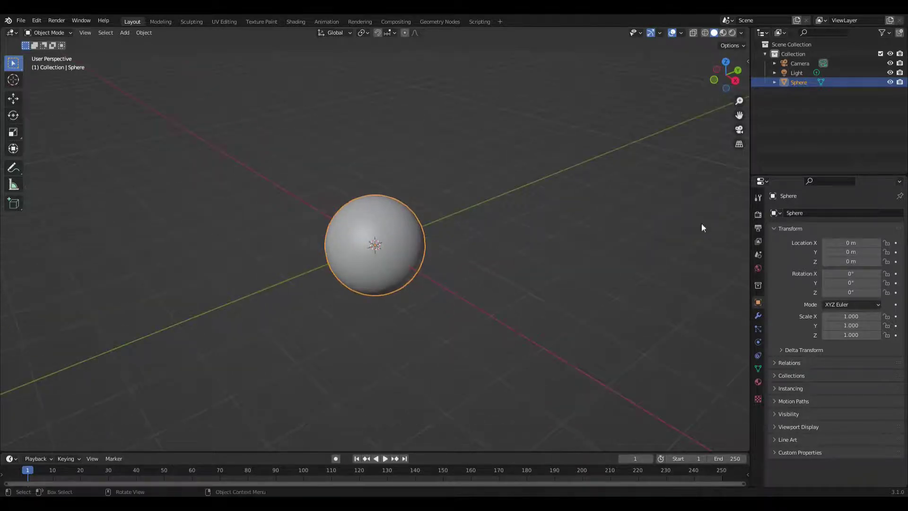
# Enlarge the timeline area to about half the window's height and create a new material for the sphere.
pyautogui.click(757, 215)
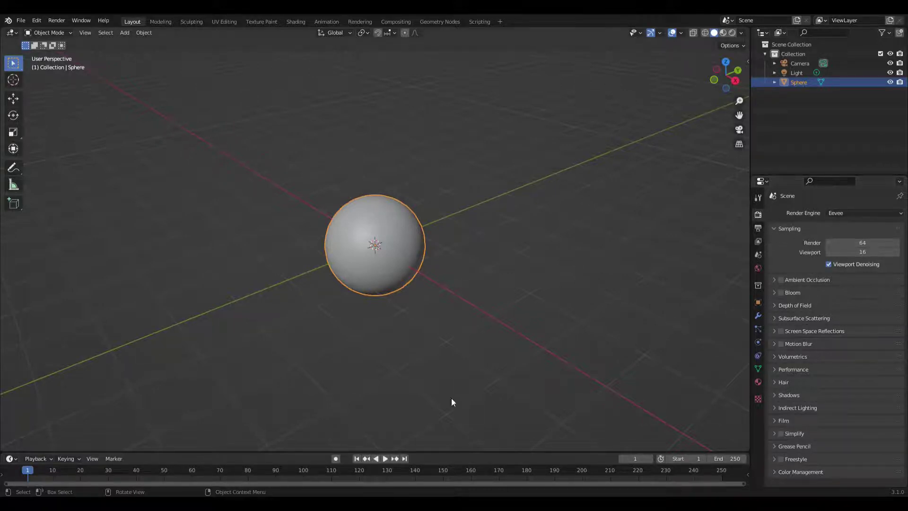
pyautogui.moveTo(449, 451); pyautogui.dragTo(522, 250)
pyautogui.click(758, 382)
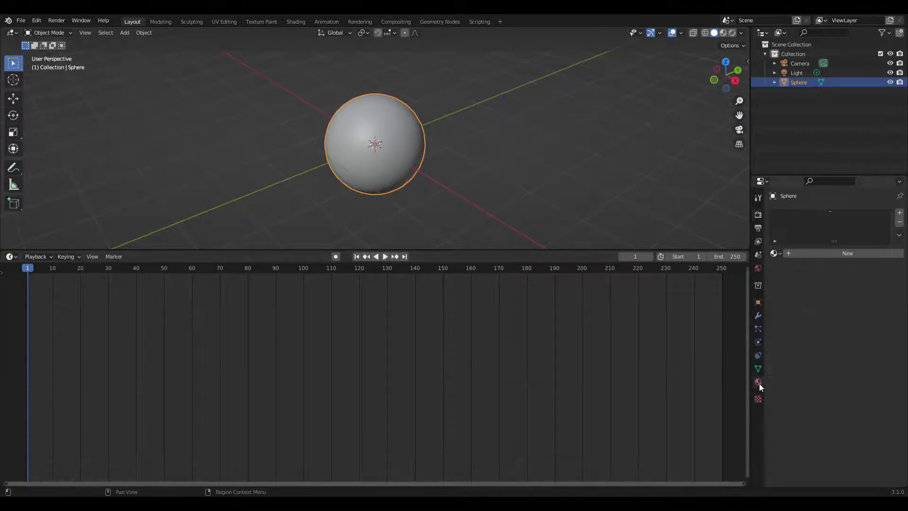
pyautogui.click(813, 254)
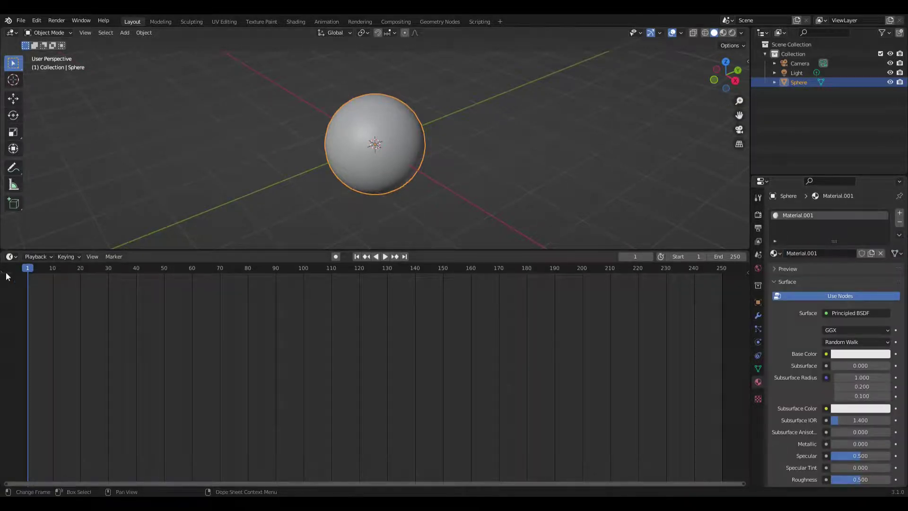
# Change the enlarged timeline area to the Shader Editor with all of the material's nodes framed.
pyautogui.click(15, 257)
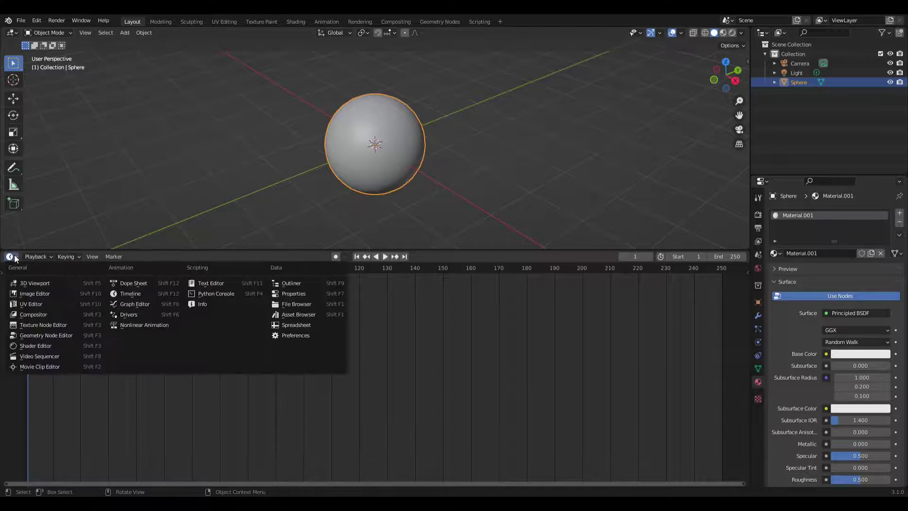
pyautogui.click(57, 345)
pyautogui.press('Home')
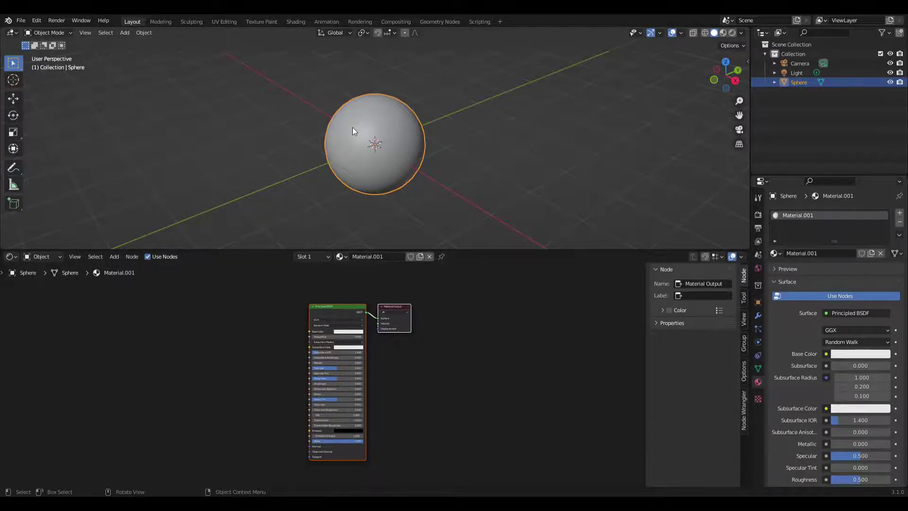
# Look up the Node Wrangler add-on in the preferences by searching "wrang", then clear the search and restore the 3D Viewport.
pyautogui.click(14, 34)
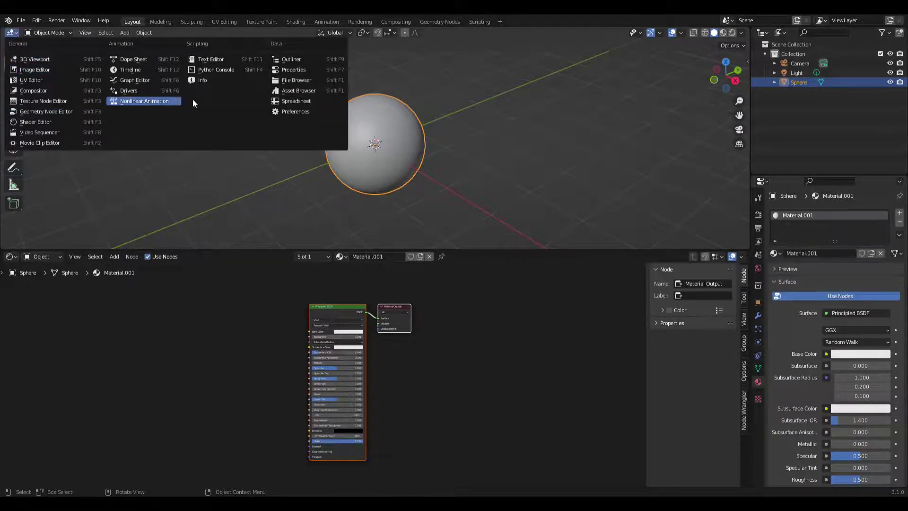
pyautogui.click(290, 111)
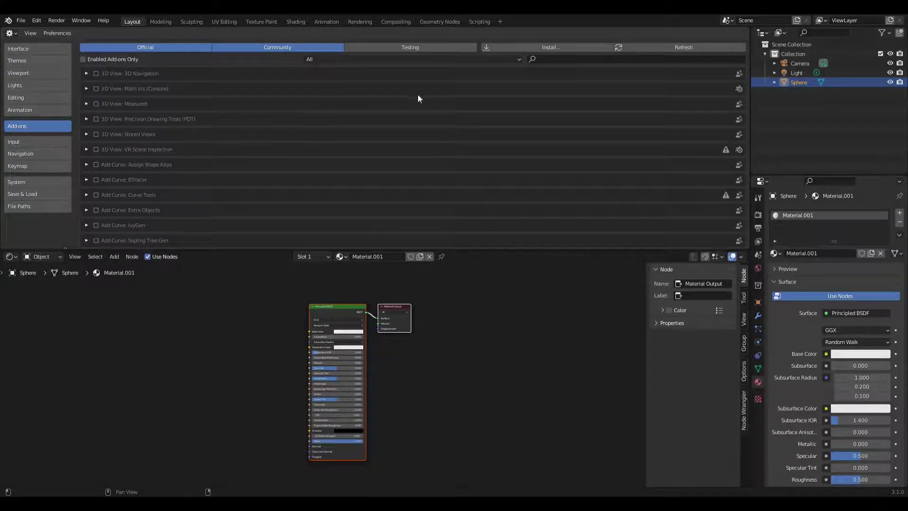
pyautogui.click(562, 59)
pyautogui.write('w')
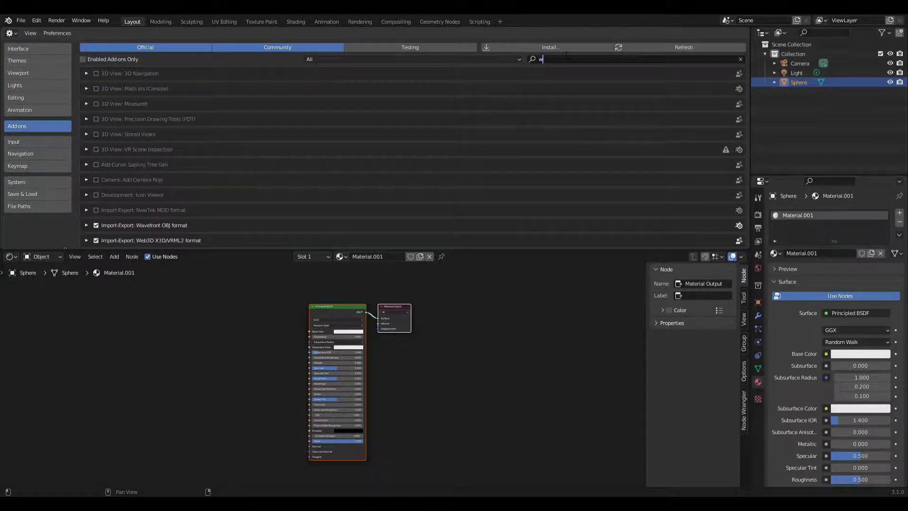
pyautogui.write('rang')
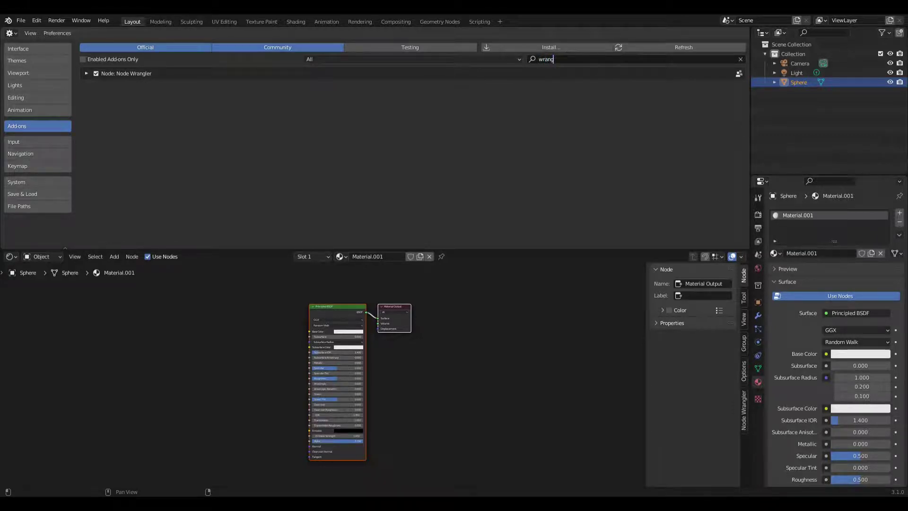
pyautogui.hotkey('ctrl', 'a')
pyautogui.press('BackSpace')
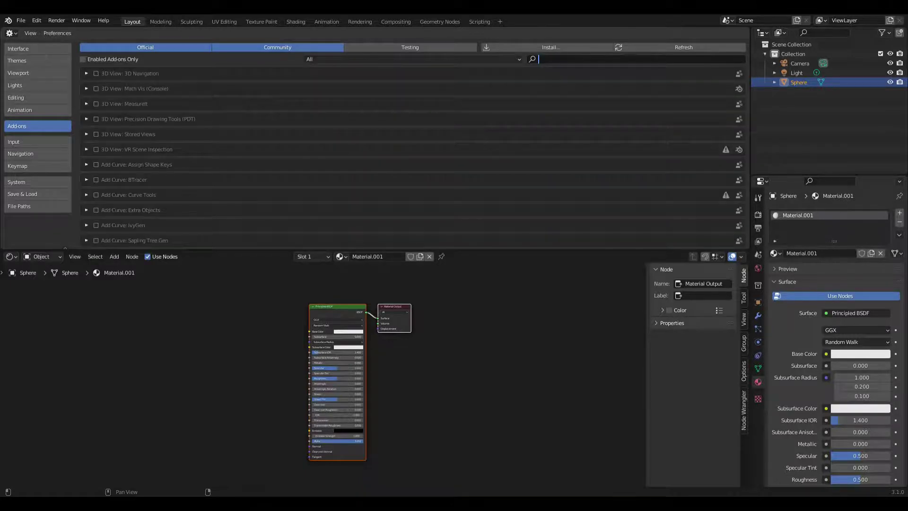
pyautogui.click(10, 33)
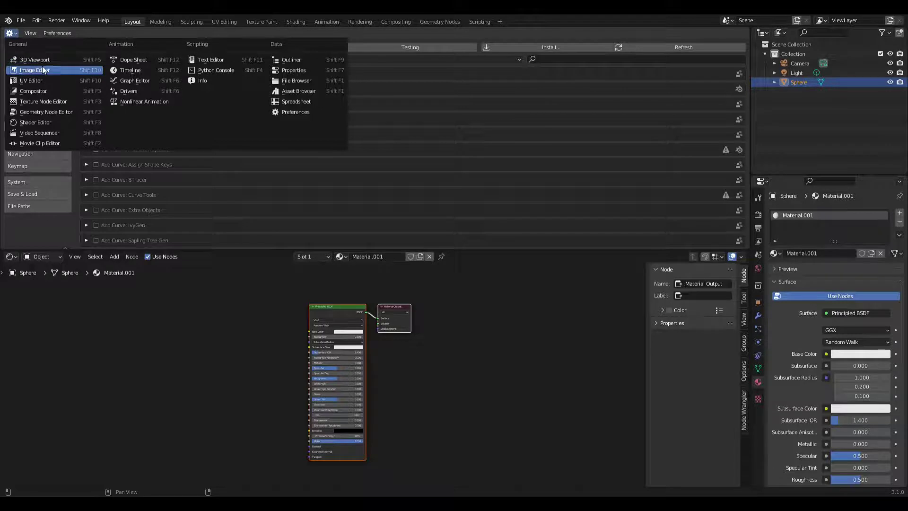
pyautogui.click(78, 60)
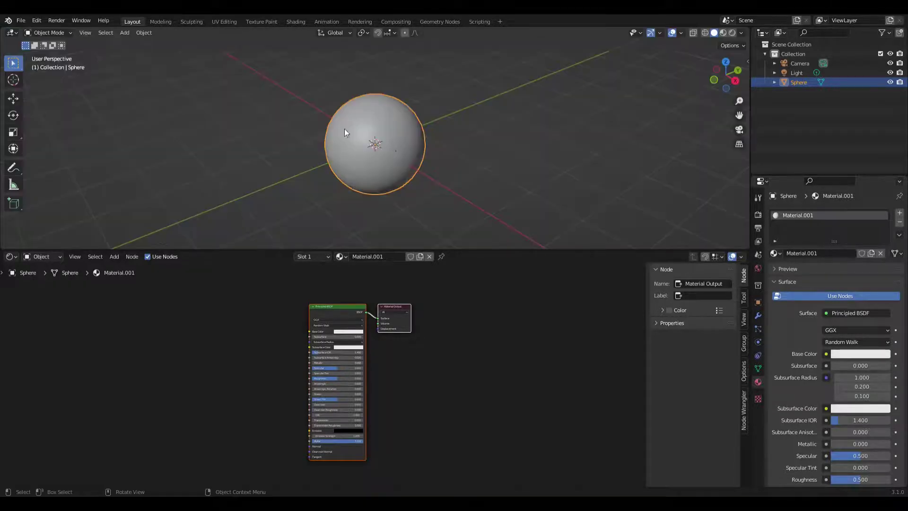
# Switch the 3D Viewport to Rendered shading.
pyautogui.click(733, 33)
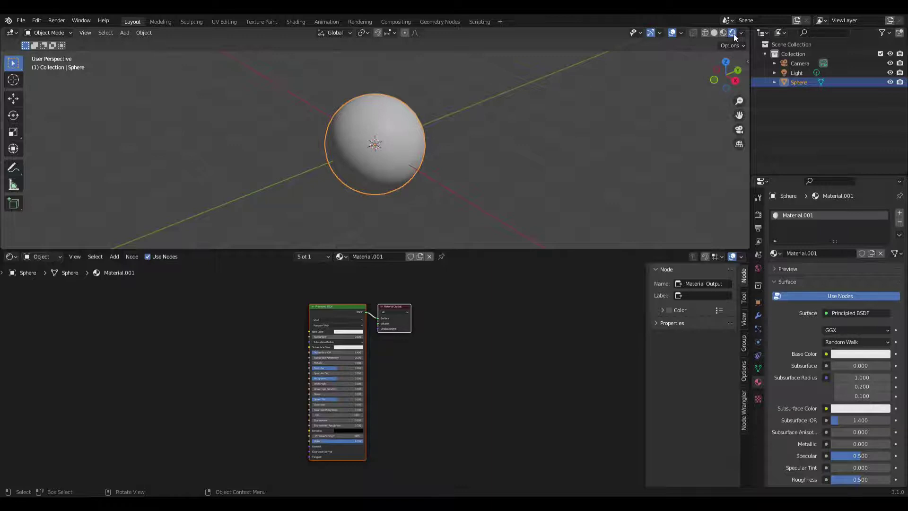
pyautogui.moveTo(495, 128); pyautogui.dragTo(452, 169, button='middle')
pyautogui.moveTo(375, 356); pyautogui.dragTo(397, 358, button='middle')
pyautogui.scroll(2, 374, 353)
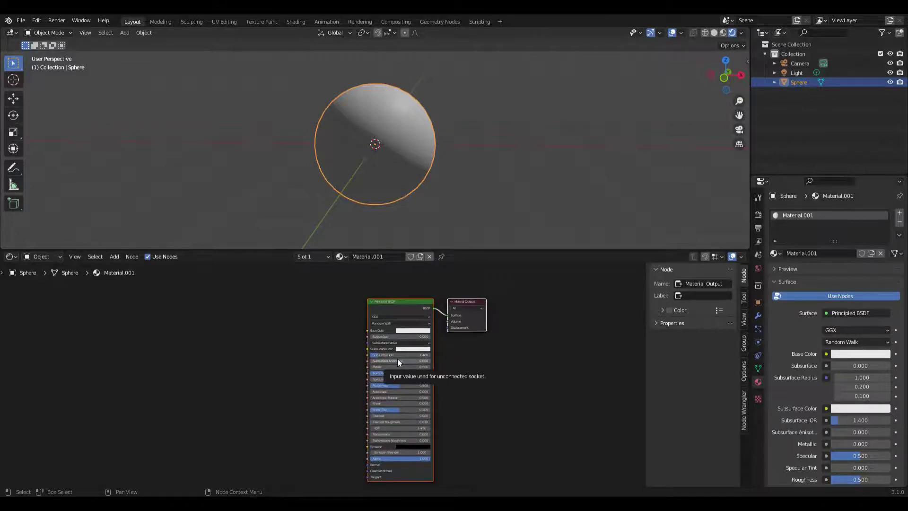
pyautogui.press('Home')
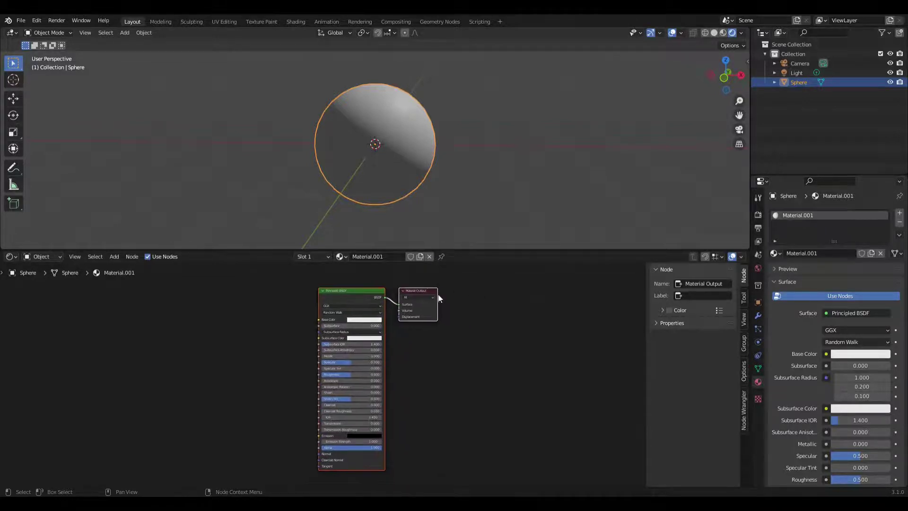
# Move the Material Output node away from the Principled BSDF and insert a Mix Shader node on the link between them.
pyautogui.moveTo(416, 294); pyautogui.dragTo(508, 303)
pyautogui.hotkey('shift', 'a')
pyautogui.click(503, 302)
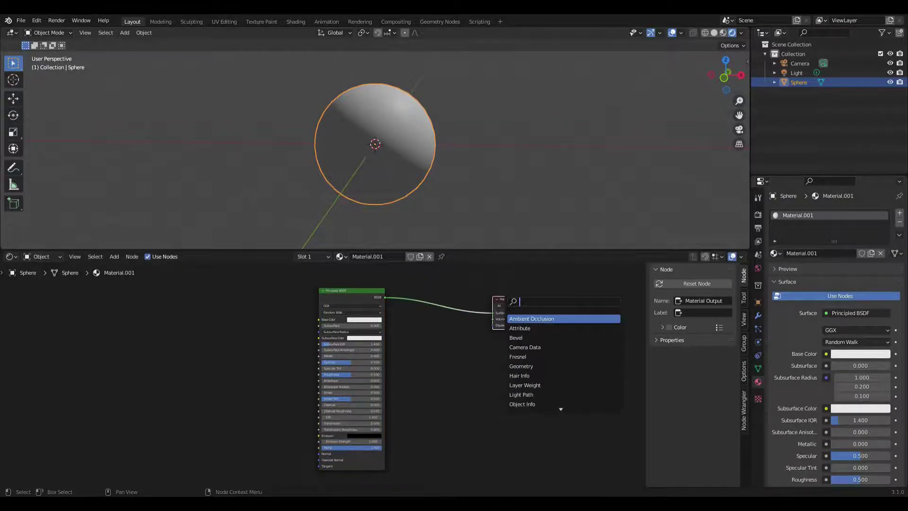
pyautogui.write('mix')
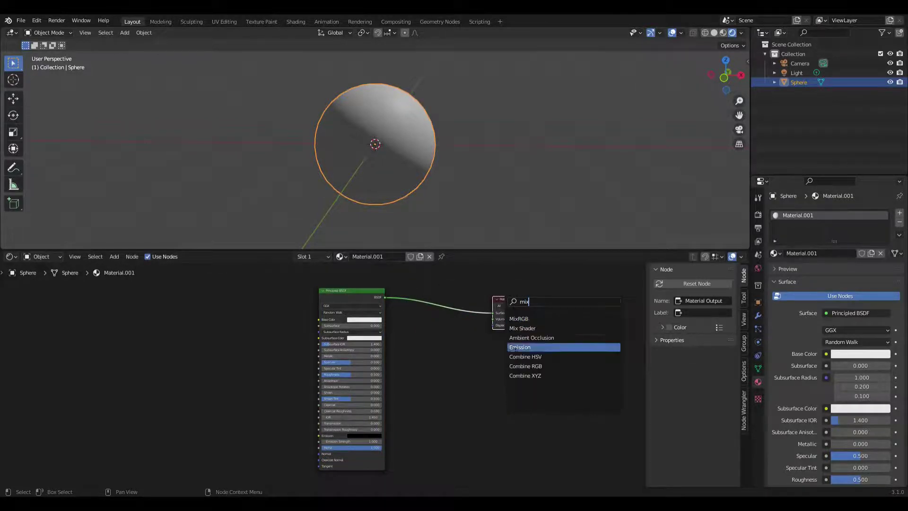
pyautogui.press('Return')
pyautogui.click(446, 325)
pyautogui.moveTo(474, 355); pyautogui.dragTo(508, 326, button='middle')
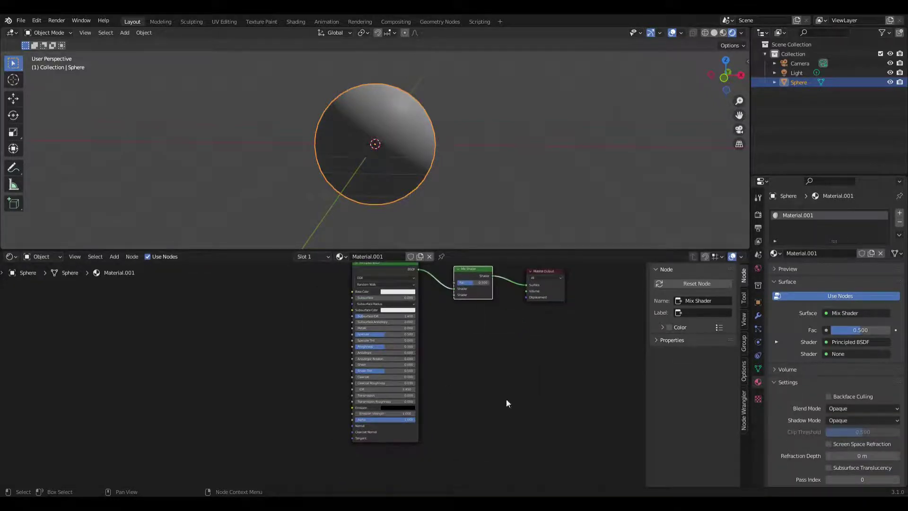
# Add an Emission node below the Mix Shader and connect its output to the second Shader input.
pyautogui.moveTo(452, 319); pyautogui.dragTo(517, 355, button='middle')
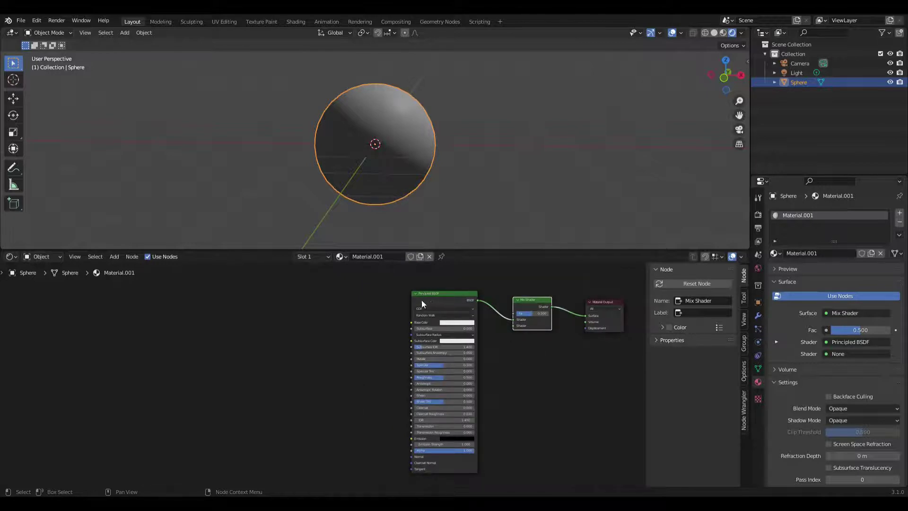
pyautogui.scroll(-1, 564, 364)
pyautogui.moveTo(564, 367); pyautogui.dragTo(559, 330, button='middle')
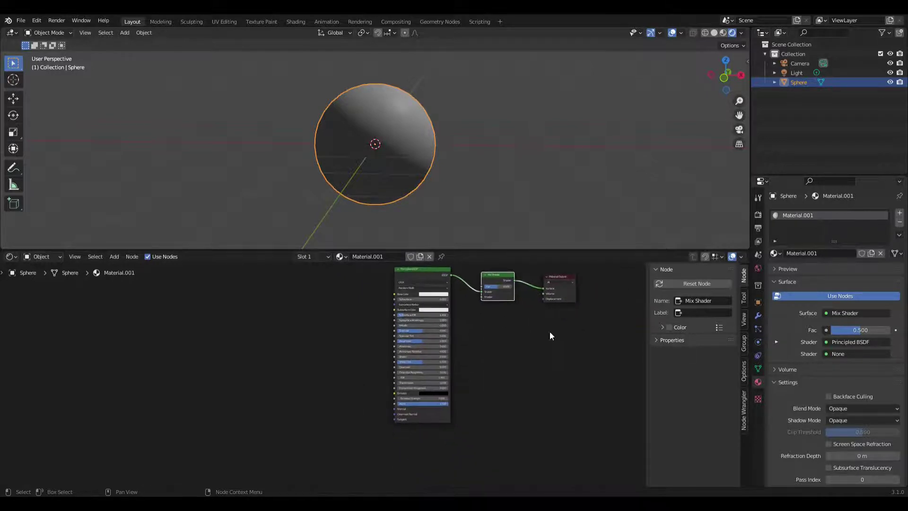
pyautogui.hotkey('shift', 'a')
pyautogui.click(455, 361)
pyautogui.write('emission')
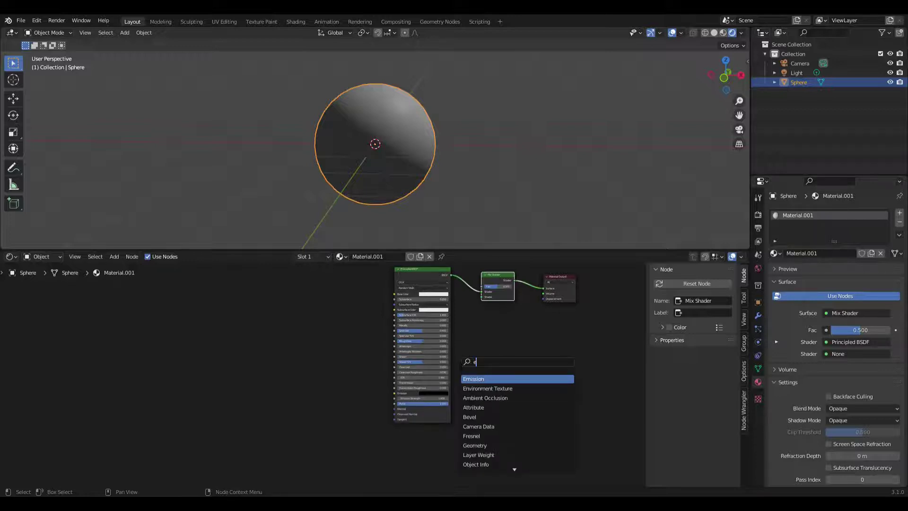
pyautogui.press('Return')
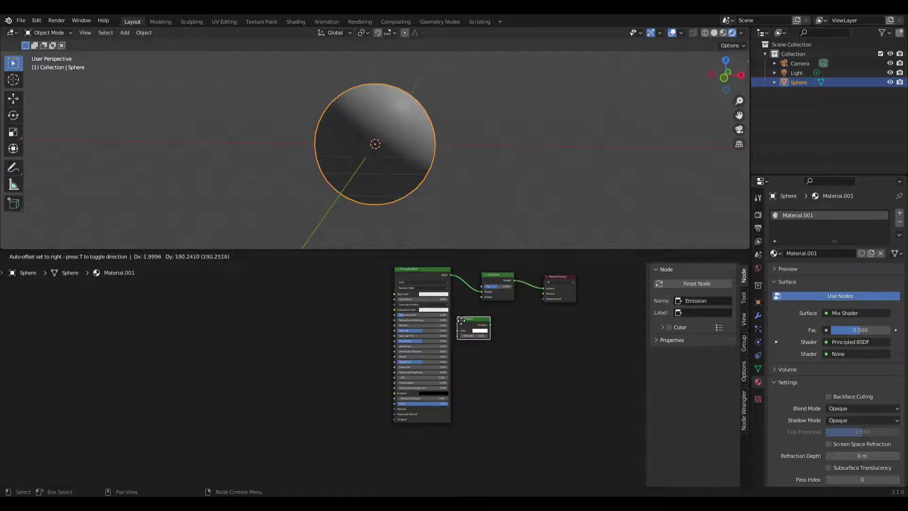
pyautogui.click(490, 331)
pyautogui.moveTo(491, 323); pyautogui.dragTo(482, 297)
# Set the Emission node's color to a saturated, slightly darkened red.
pyautogui.scroll(3, 523, 308)
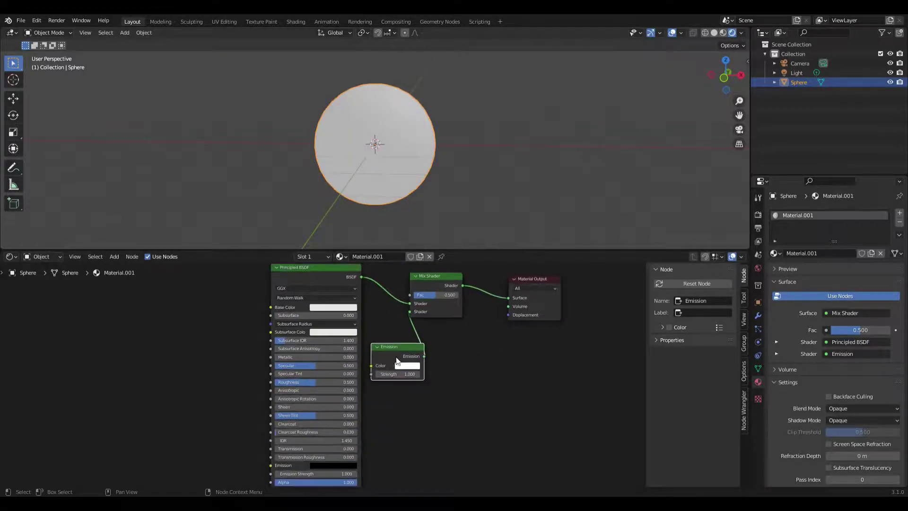
pyautogui.click(407, 365)
pyautogui.click(431, 313)
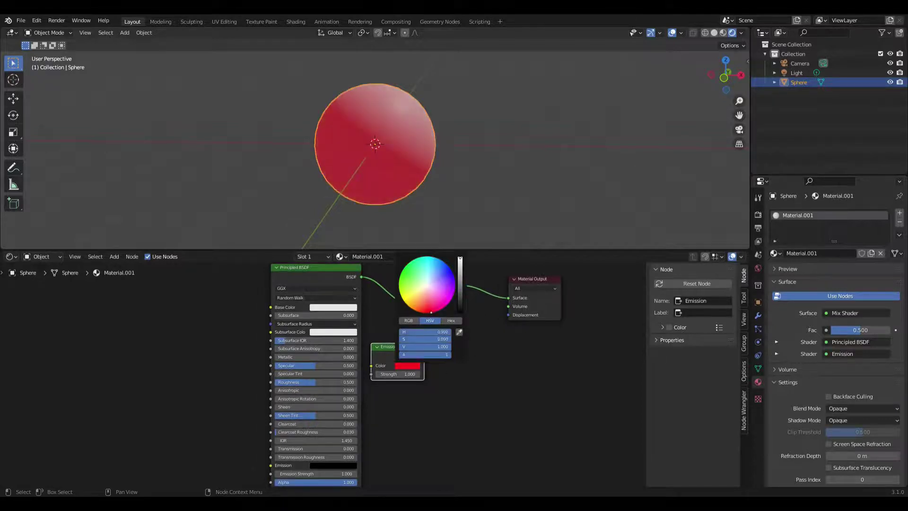
pyautogui.moveTo(428, 310); pyautogui.dragTo(423, 310)
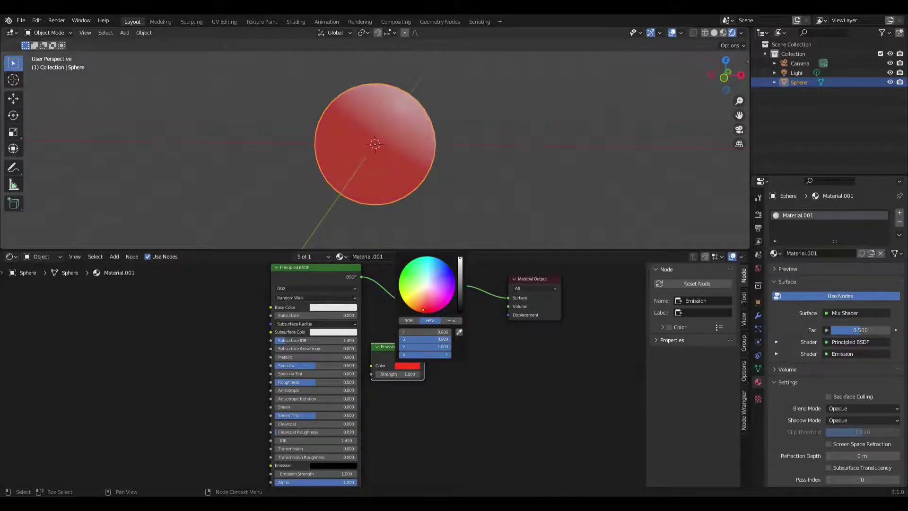
pyautogui.moveTo(459, 266); pyautogui.dragTo(459, 276)
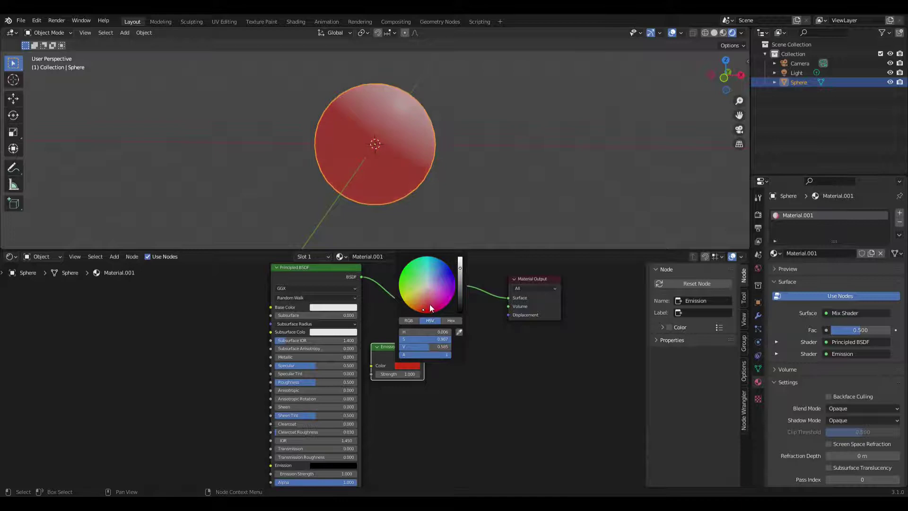
# Set the Emission strength to 50 and deepen its color to a fully saturated dark red with a value of about 0.21.
pyautogui.moveTo(404, 374); pyautogui.dragTo(411, 375)
pyautogui.click(413, 373)
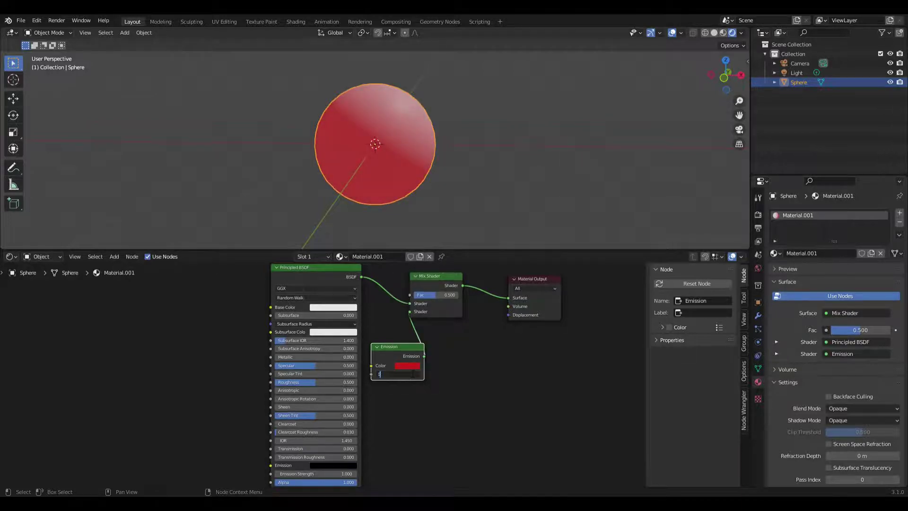
pyautogui.write('5')
pyautogui.press('Return')
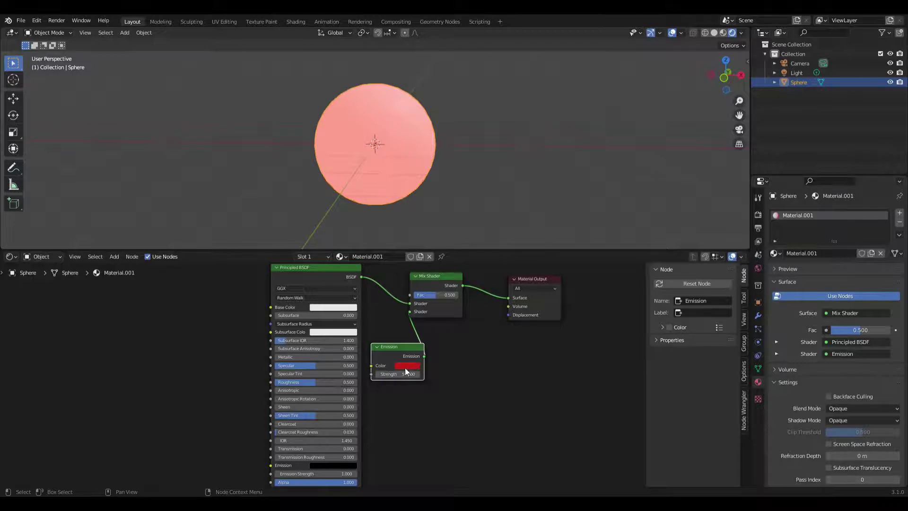
pyautogui.click(407, 366)
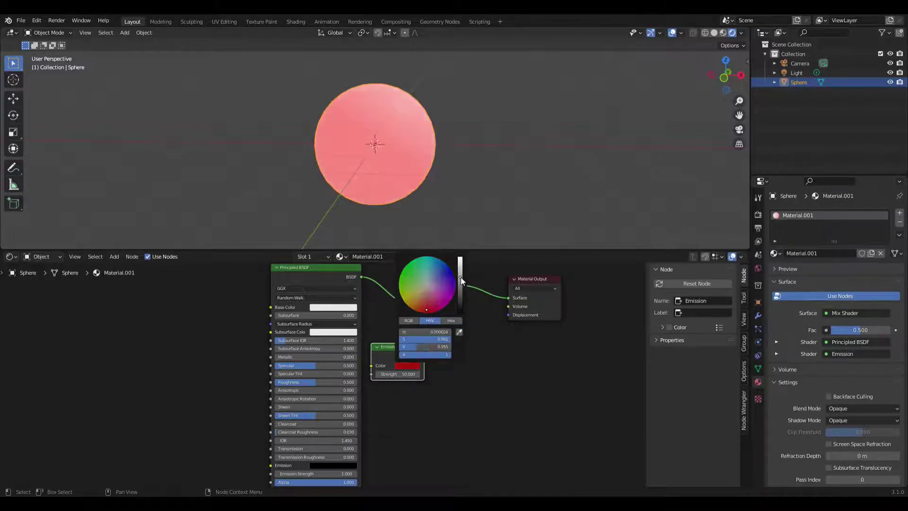
pyautogui.moveTo(462, 281); pyautogui.dragTo(424, 313)
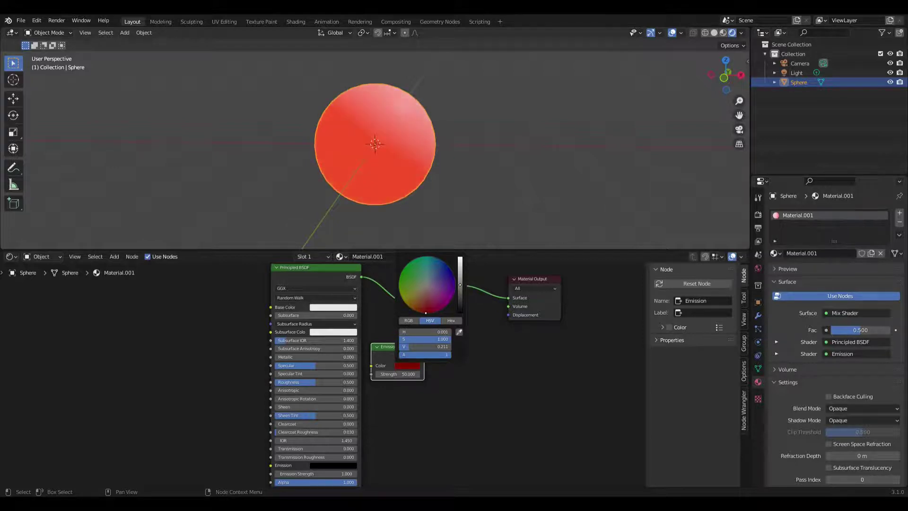
# Add a ColorRamp node and place it above the Principled BSDF.
pyautogui.moveTo(323, 414)
pyautogui.mouseDown(button='middle')
pyautogui.moveTo(396, 429)
pyautogui.moveTo(335, 510)
pyautogui.mouseUp(button='middle')
pyautogui.scroll(2, 390, 426)
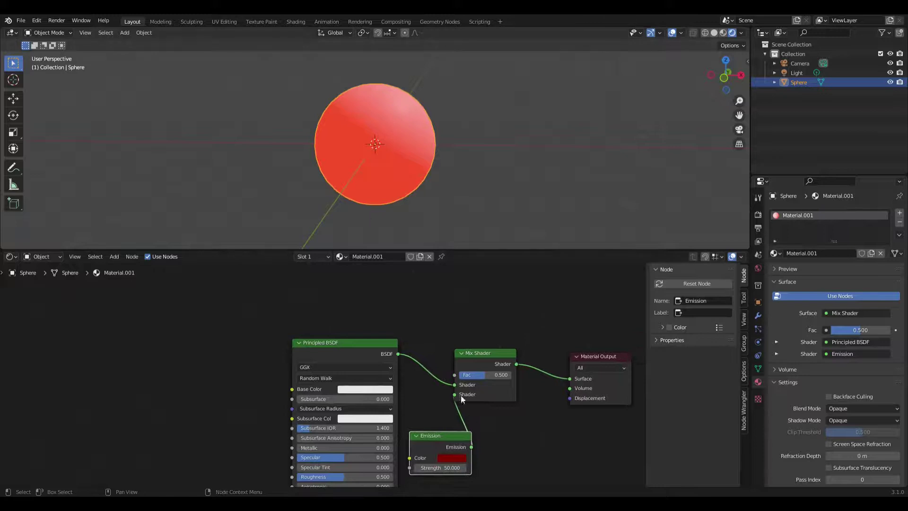
pyautogui.rightClick(316, 358)
pyautogui.hotkey('shift', 'a')
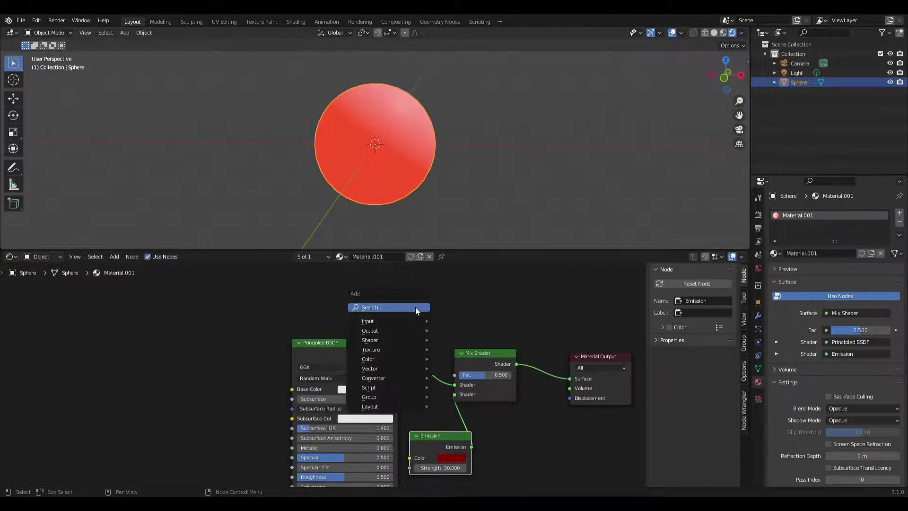
pyautogui.click(415, 307)
pyautogui.write('color ramp')
pyautogui.press('Return')
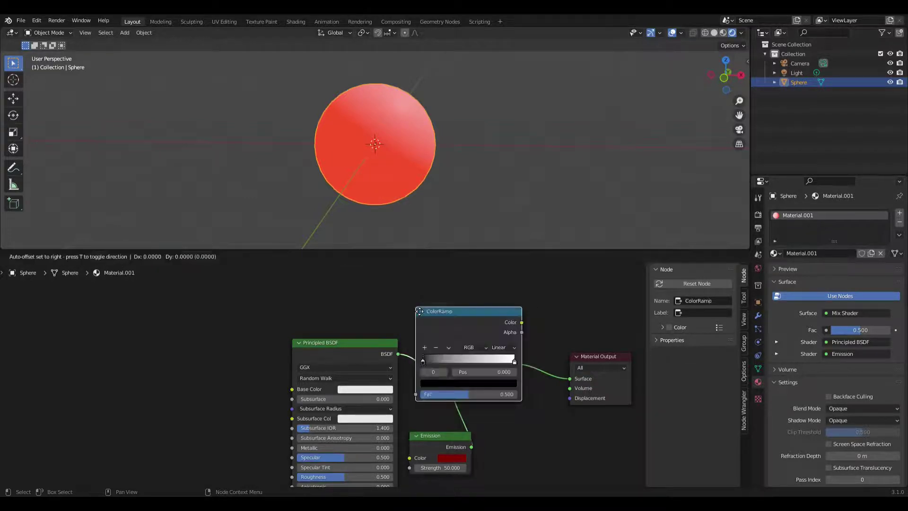
pyautogui.click(312, 310)
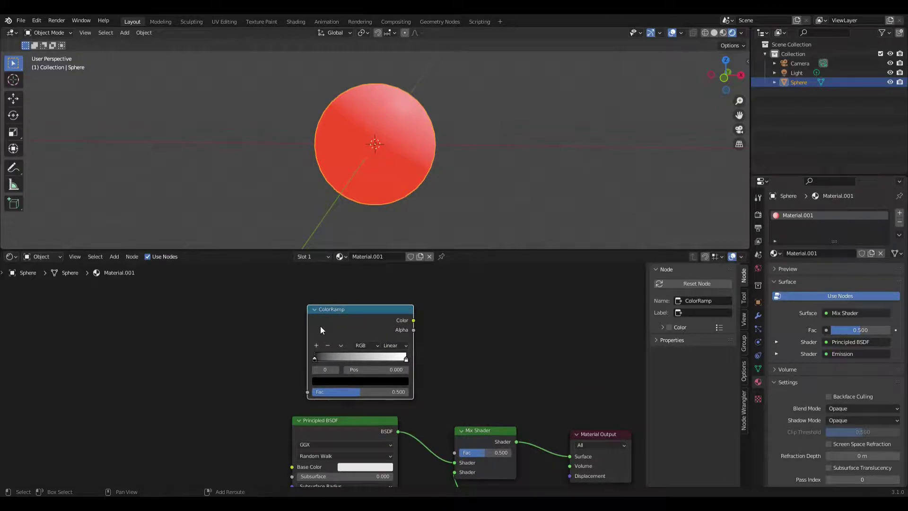
# Add a Noise Texture node on the input side of the ColorRamp.
pyautogui.hotkey('shift', 'a')
pyautogui.click(319, 325)
pyautogui.write('noise')
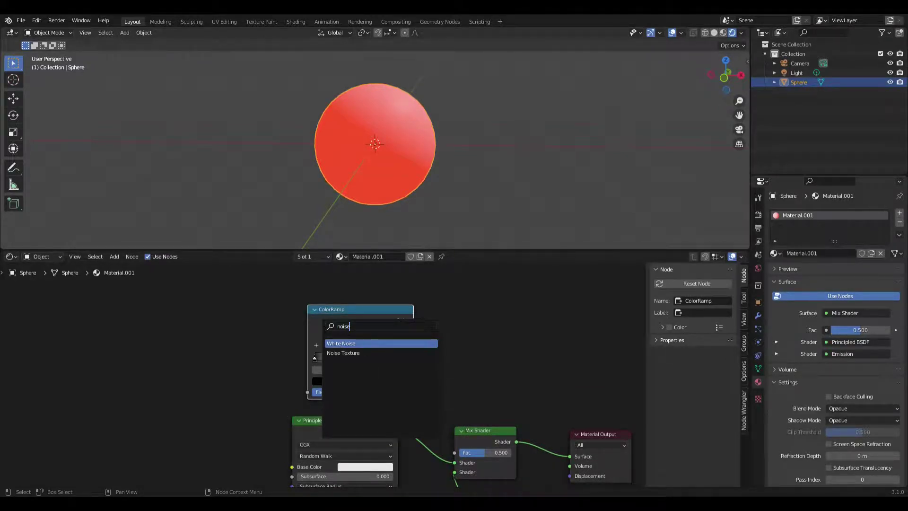
pyautogui.press('Down')
pyautogui.press('Return')
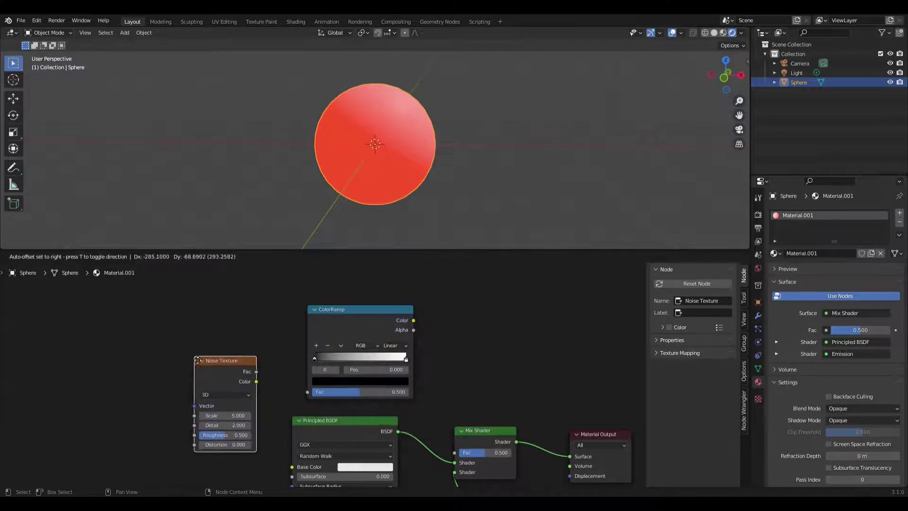
pyautogui.click(219, 382)
# Set the Noise Texture's Scale to 3.5 and its Detail to 16.
pyautogui.click(229, 416)
pyautogui.write('3.5')
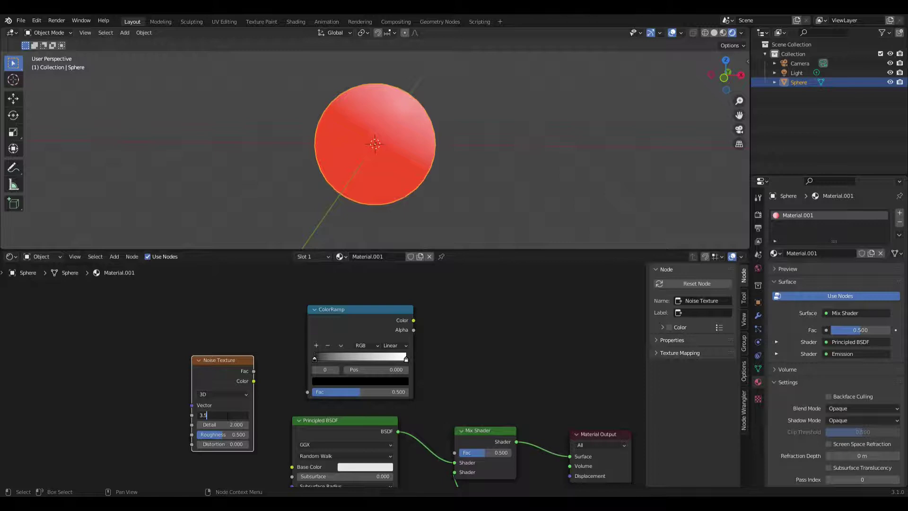
pyautogui.press('Return')
pyautogui.click(241, 424)
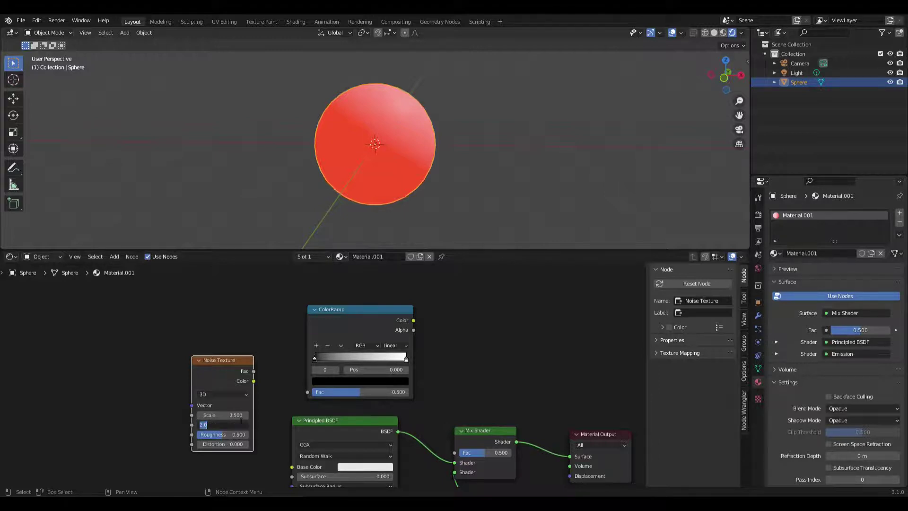
pyautogui.write('16')
pyautogui.press('Return')
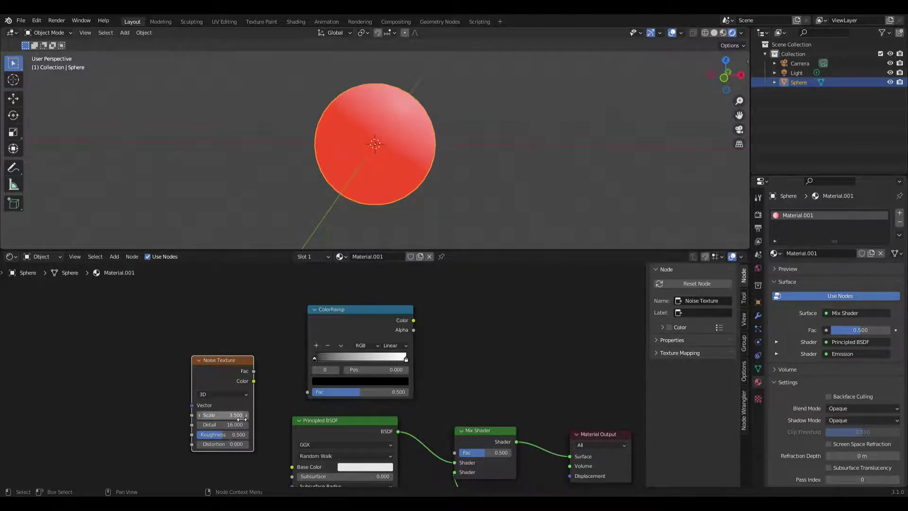
# Connect the Noise Texture's Color to the ColorRamp's Fac and the ColorRamp's Color to the Mix Shader's Fac.
pyautogui.moveTo(254, 381); pyautogui.dragTo(308, 391)
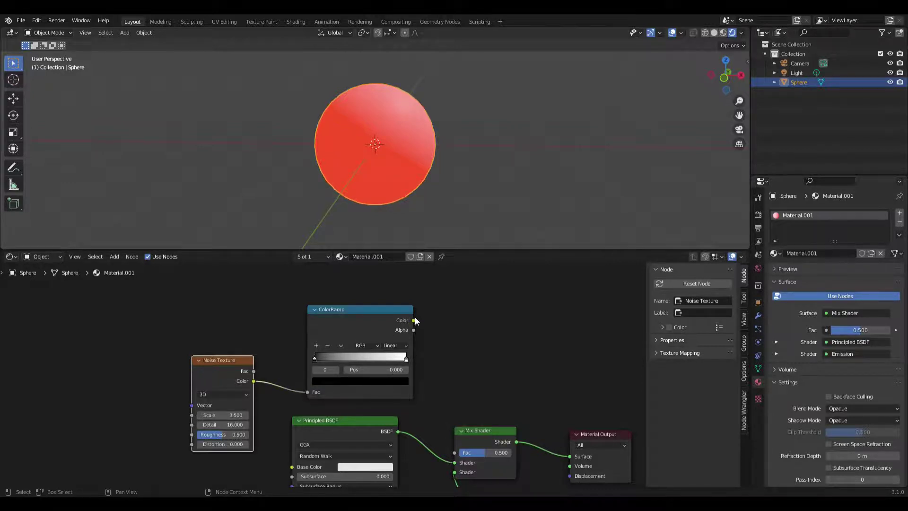
pyautogui.moveTo(414, 320); pyautogui.dragTo(455, 452)
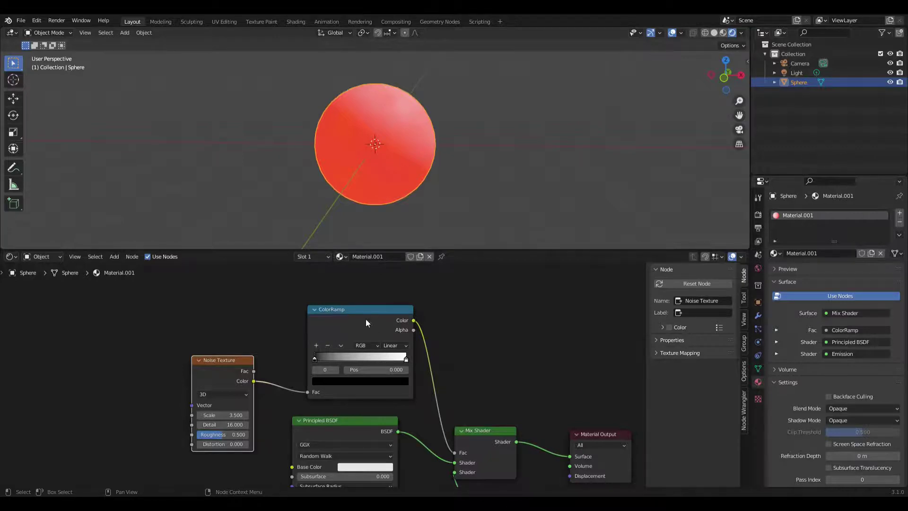
# Adjust the ColorRamp stops so the gradient runs from white at the start to black at about 0.486.
pyautogui.moveTo(315, 358)
pyautogui.mouseDown()
pyautogui.moveTo(381, 368)
pyautogui.moveTo(344, 366)
pyautogui.moveTo(374, 368)
pyautogui.moveTo(361, 365)
pyautogui.mouseUp()
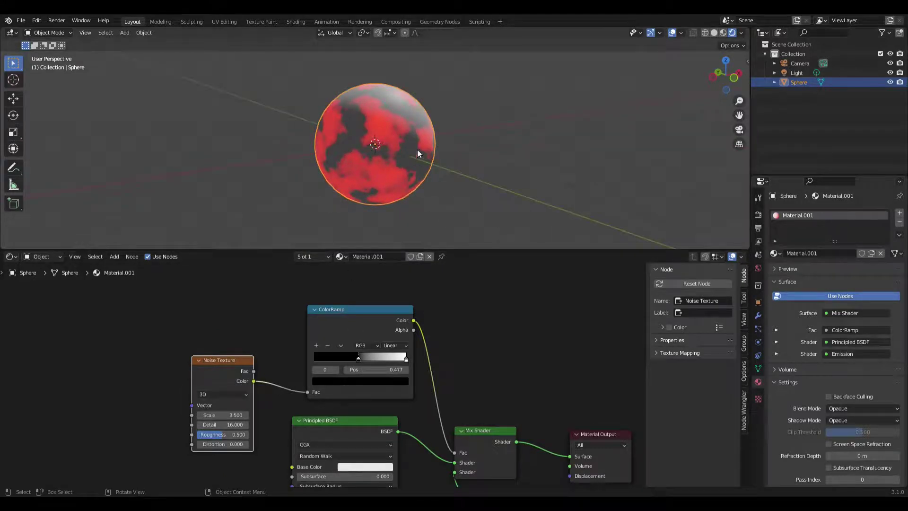
pyautogui.moveTo(404, 359); pyautogui.dragTo(406, 363)
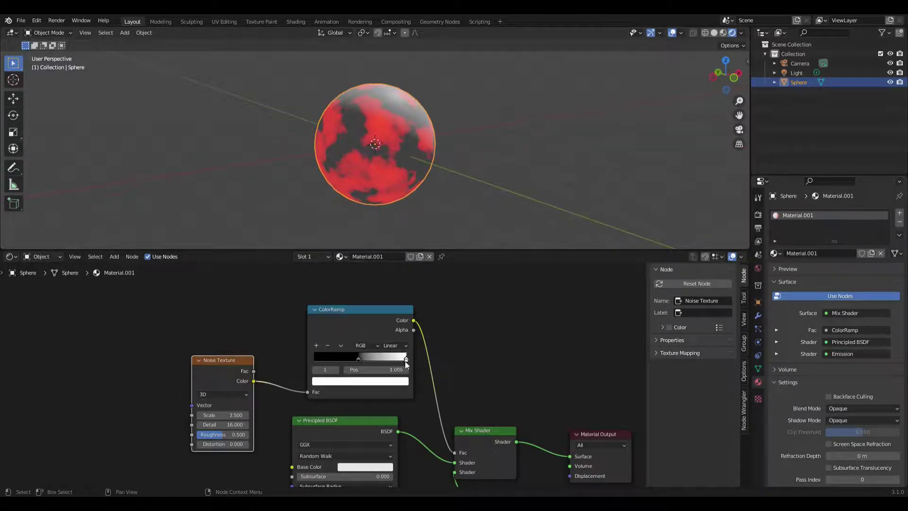
pyautogui.moveTo(390, 358); pyautogui.dragTo(362, 359)
pyautogui.moveTo(351, 163); pyautogui.dragTo(415, 165, button='middle')
pyautogui.moveTo(362, 358)
pyautogui.mouseDown()
pyautogui.moveTo(381, 359)
pyautogui.moveTo(347, 357)
pyautogui.moveTo(359, 359)
pyautogui.mouseUp()
# Duplicate the Noise Texture node and connect the copy's Color output to the original's Distortion input.
pyautogui.moveTo(479, 349); pyautogui.dragTo(591, 303, button='middle')
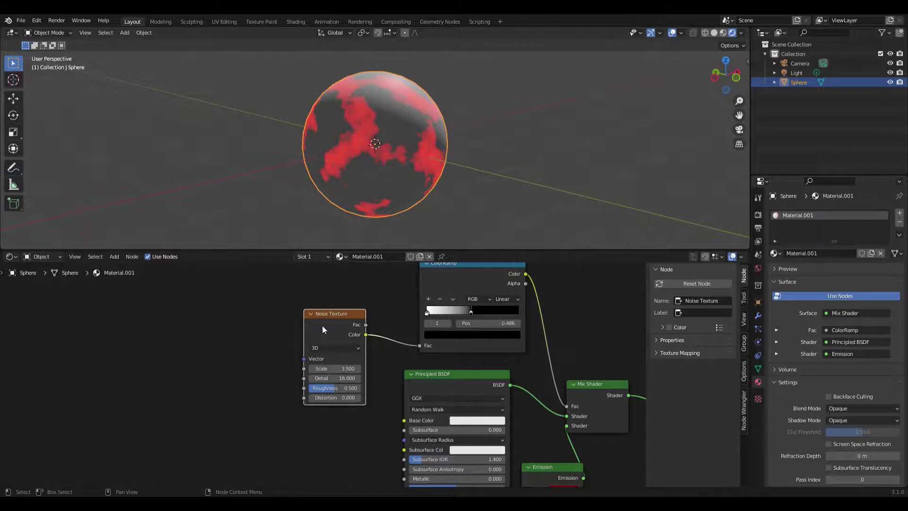
pyautogui.hotkey('shift', 'd')
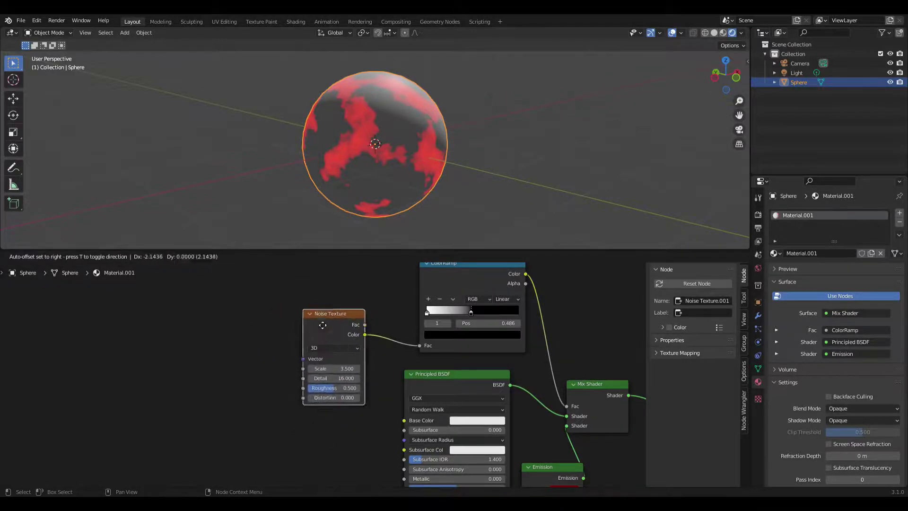
pyautogui.click(200, 342)
pyautogui.moveTo(242, 344); pyautogui.dragTo(304, 397)
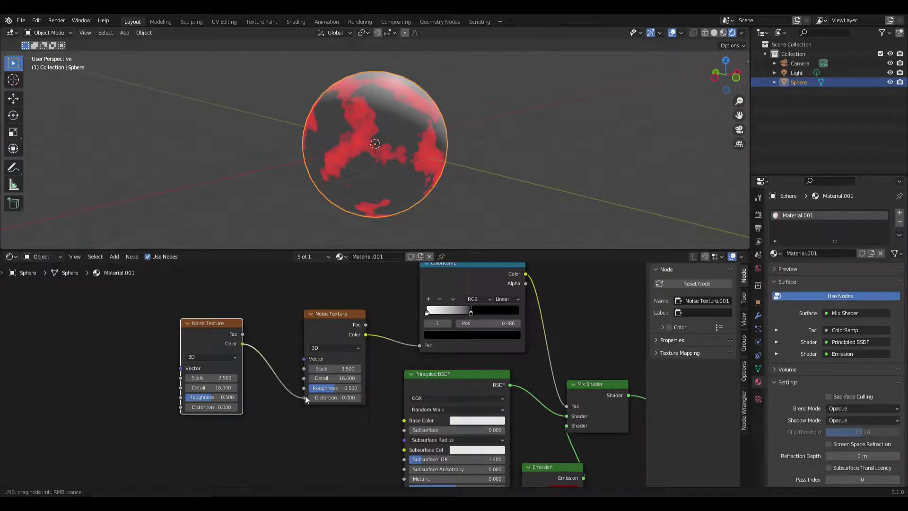
# Move the ColorRamp's black stop to about 0.514 and shift both Noise Texture nodes lower and farther from the Principled BSDF.
pyautogui.moveTo(470, 314)
pyautogui.mouseDown()
pyautogui.moveTo(481, 311)
pyautogui.moveTo(441, 322)
pyautogui.moveTo(483, 312)
pyautogui.mouseUp()
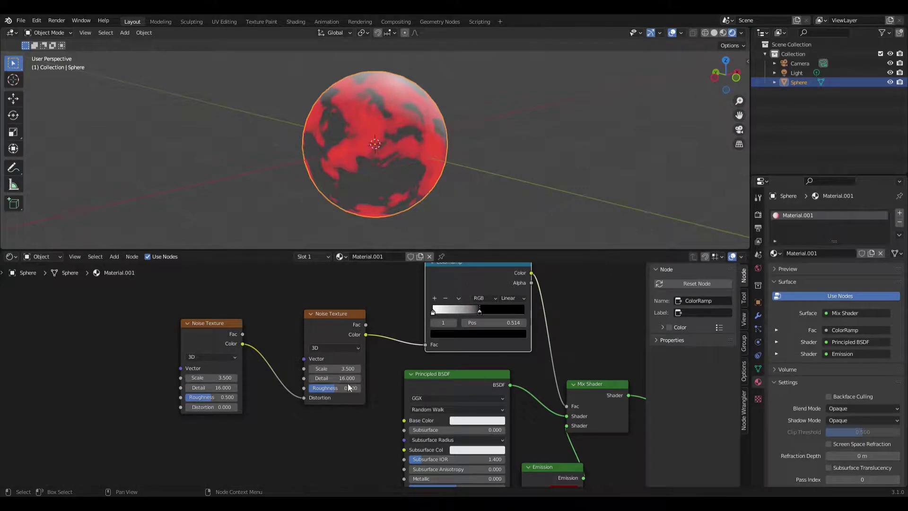
pyautogui.moveTo(346, 382); pyautogui.dragTo(339, 348, button='middle')
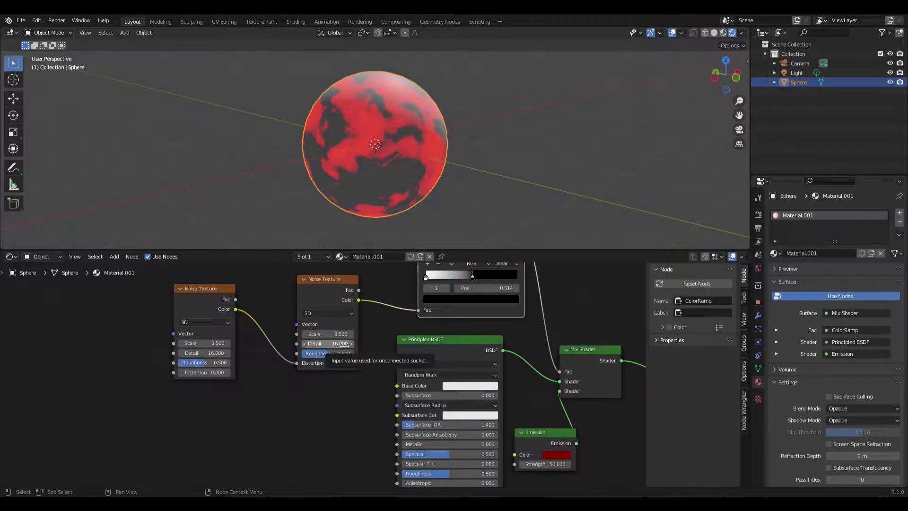
pyautogui.moveTo(268, 356); pyautogui.dragTo(233, 407, button='middle')
pyautogui.moveTo(126, 311); pyautogui.dragTo(354, 419)
pyautogui.press('g')
pyautogui.click(243, 403)
# Add a Bump node beside the Principled BSDF and connect the distorted Noise Texture's Color to its Height input.
pyautogui.moveTo(290, 442); pyautogui.dragTo(298, 357, button='middle')
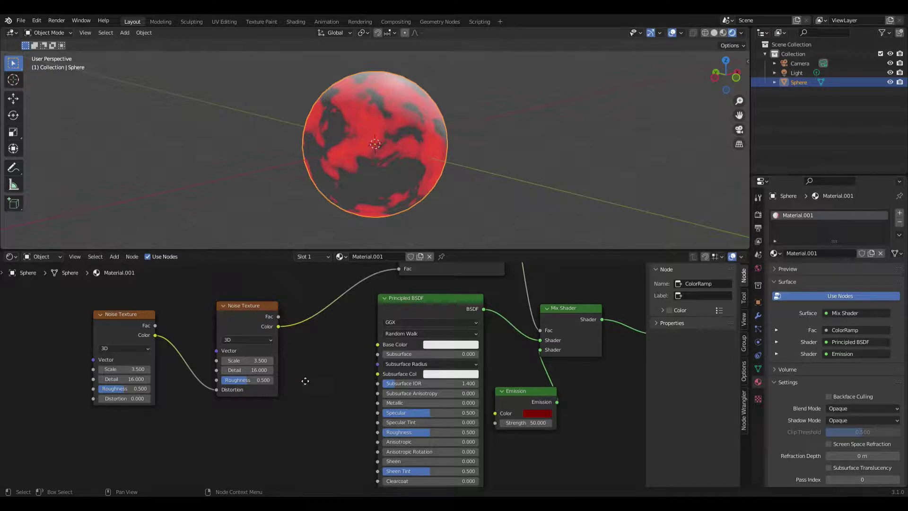
pyautogui.moveTo(305, 381); pyautogui.dragTo(305, 326, button='middle')
pyautogui.hotkey('shift', 'a')
pyautogui.write('Bump')
pyautogui.press('Return')
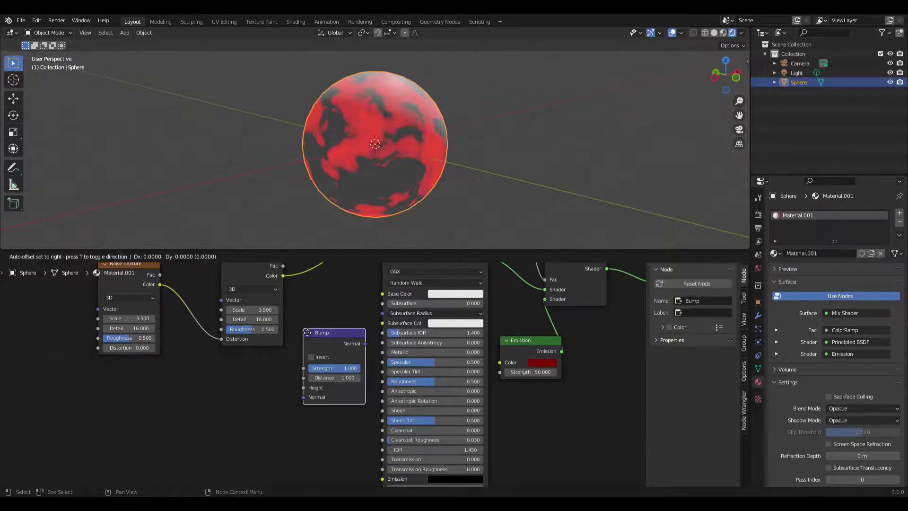
pyautogui.click(300, 337)
pyautogui.moveTo(283, 276); pyautogui.dragTo(299, 394)
# Connect the Bump node's Normal output to the Principled BSDF's Normal input and reposition the Bump node.
pyautogui.moveTo(297, 394); pyautogui.dragTo(277, 320, button='middle')
pyautogui.moveTo(314, 271)
pyautogui.mouseDown()
pyautogui.moveTo(288, 381)
pyautogui.moveTo(363, 434)
pyautogui.mouseUp()
pyautogui.click(290, 382)
pyautogui.moveTo(309, 391); pyautogui.dragTo(331, 384)
# Add Mapping and Texture Coordinate nodes feeding the Vector input of the Noise Texture that drives the distortion.
pyautogui.moveTo(283, 263); pyautogui.dragTo(422, 375, button='middle')
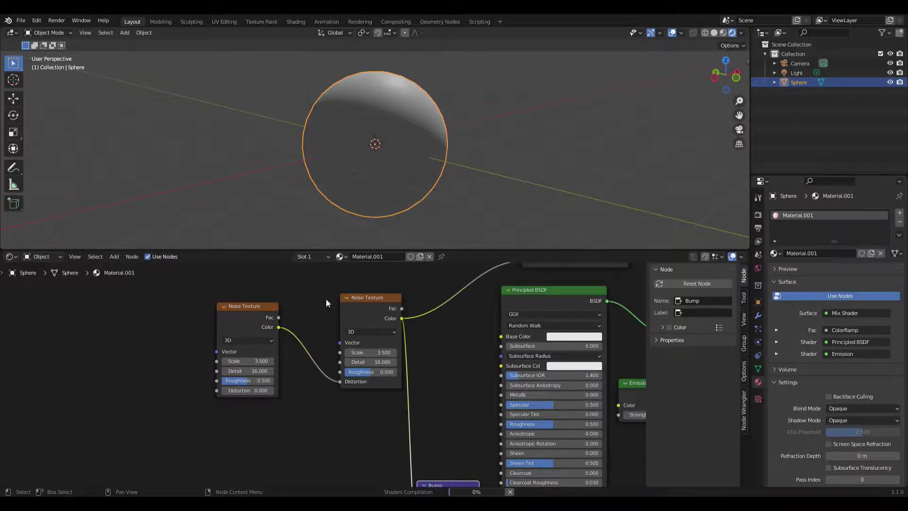
pyautogui.click(242, 312)
pyautogui.scroll(1, 476, 358)
pyautogui.scroll(-3, 377, 180)
pyautogui.moveTo(377, 177); pyautogui.dragTo(451, 165, button='middle')
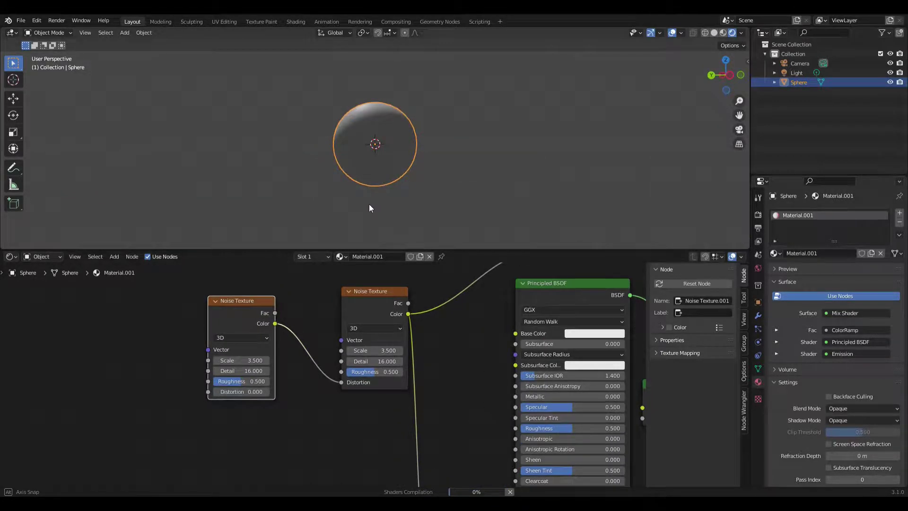
pyautogui.moveTo(376, 188); pyautogui.dragTo(376, 188, button='middle')
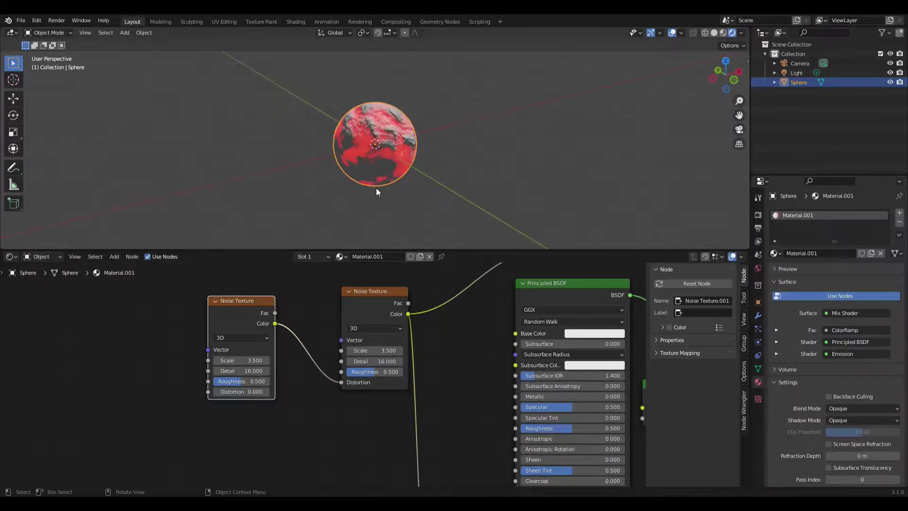
pyautogui.scroll(4, 349, 157)
pyautogui.moveTo(376, 155); pyautogui.dragTo(442, 102, button='middle')
pyautogui.scroll(2, 416, 160)
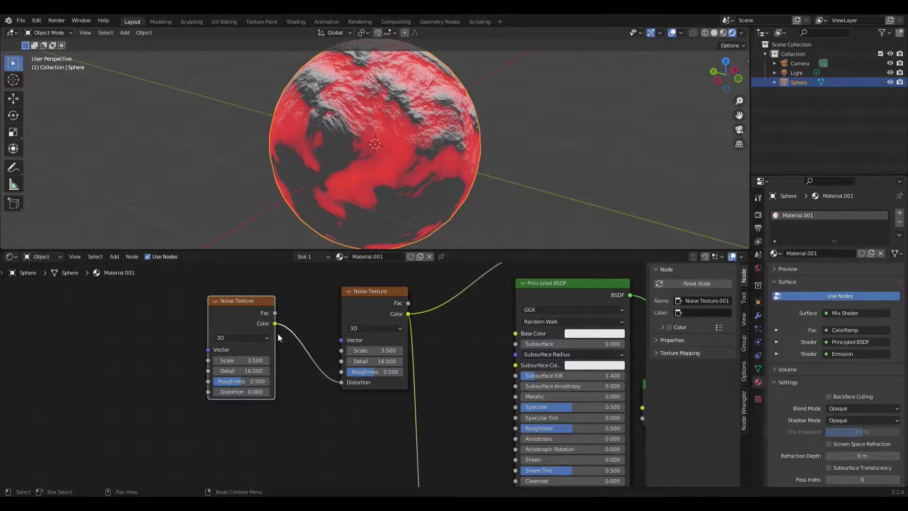
pyautogui.hotkey('ctrl', 't')
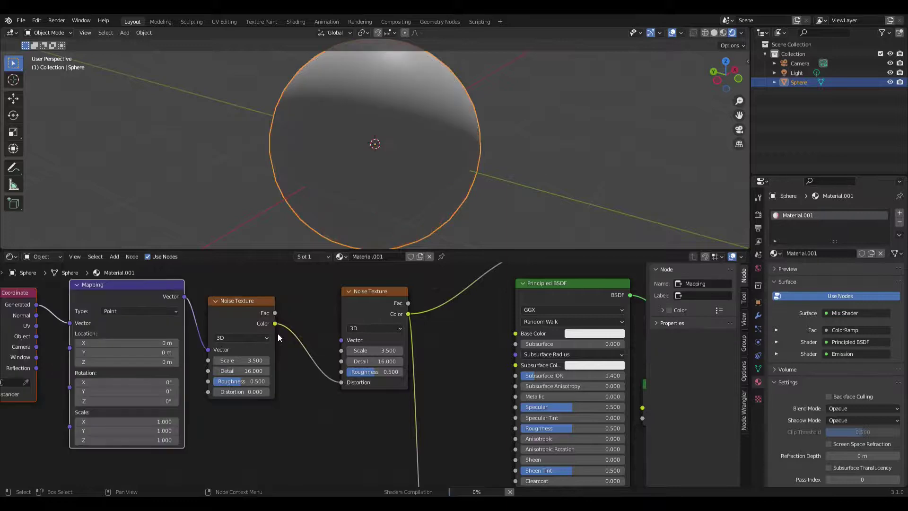
pyautogui.scroll(-2, 331, 361)
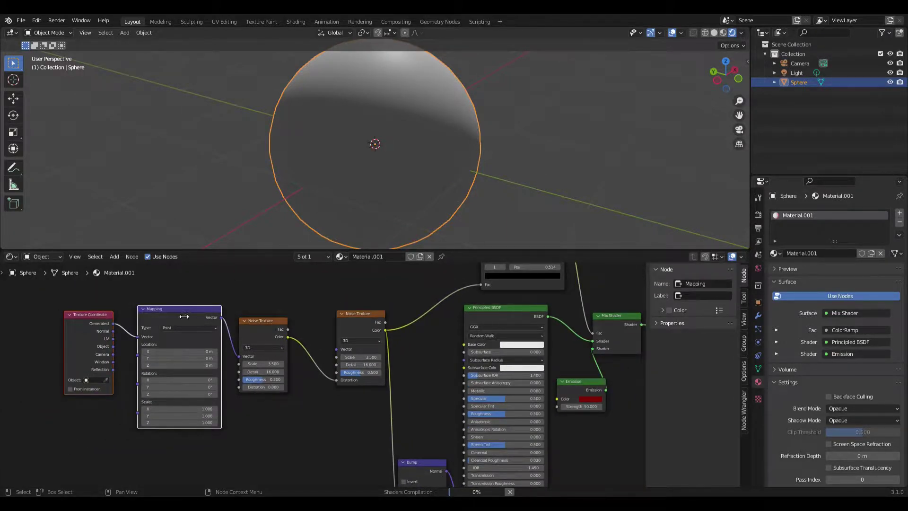
pyautogui.click(141, 349)
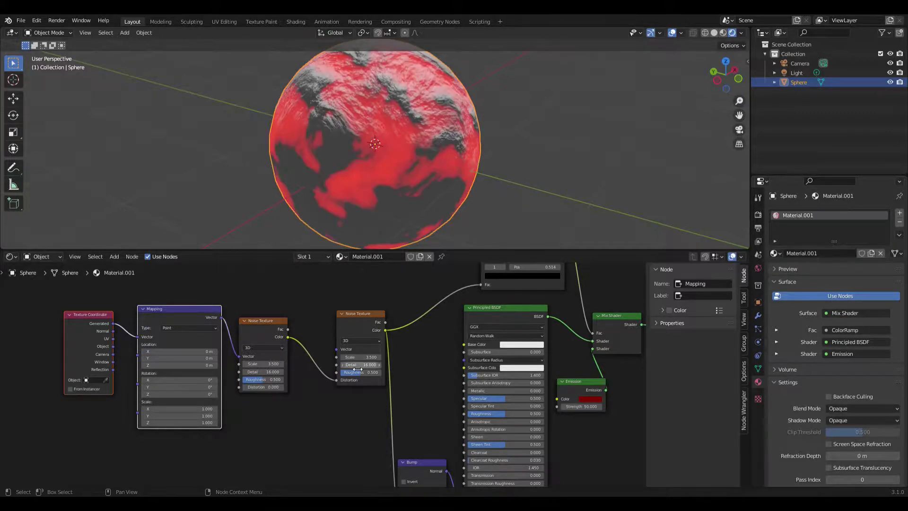
# Readjust the ColorRamp's stops, leaving the white stop at the start and the black stop at 0.500.
pyautogui.scroll(-1, 399, 334)
pyautogui.moveTo(406, 329); pyautogui.dragTo(252, 416, button='middle')
pyautogui.scroll(2, 339, 364)
pyautogui.moveTo(358, 348)
pyautogui.mouseDown()
pyautogui.moveTo(367, 349)
pyautogui.moveTo(353, 354)
pyautogui.moveTo(358, 360)
pyautogui.mouseUp()
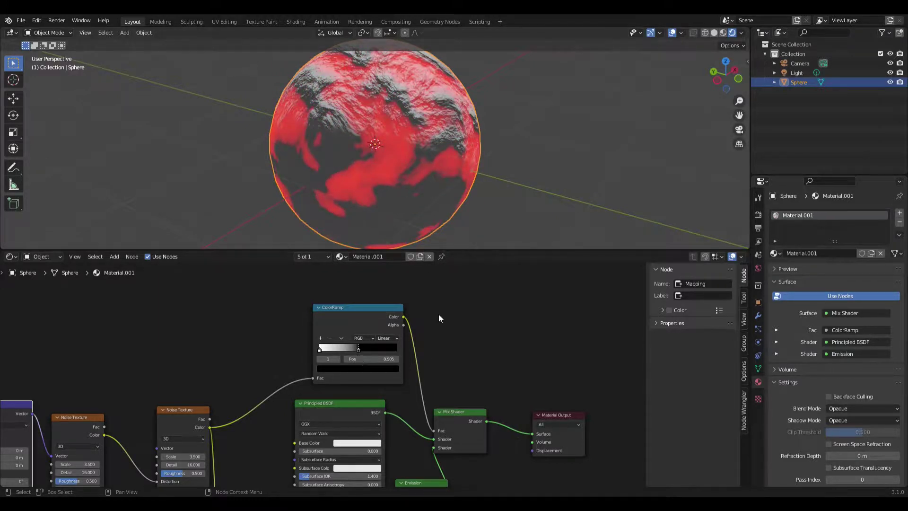
pyautogui.scroll(-1, 439, 315)
pyautogui.moveTo(356, 353)
pyautogui.mouseDown()
pyautogui.moveTo(343, 356)
pyautogui.moveTo(390, 360)
pyautogui.moveTo(355, 357)
pyautogui.moveTo(365, 354)
pyautogui.mouseUp()
pyautogui.click(357, 353)
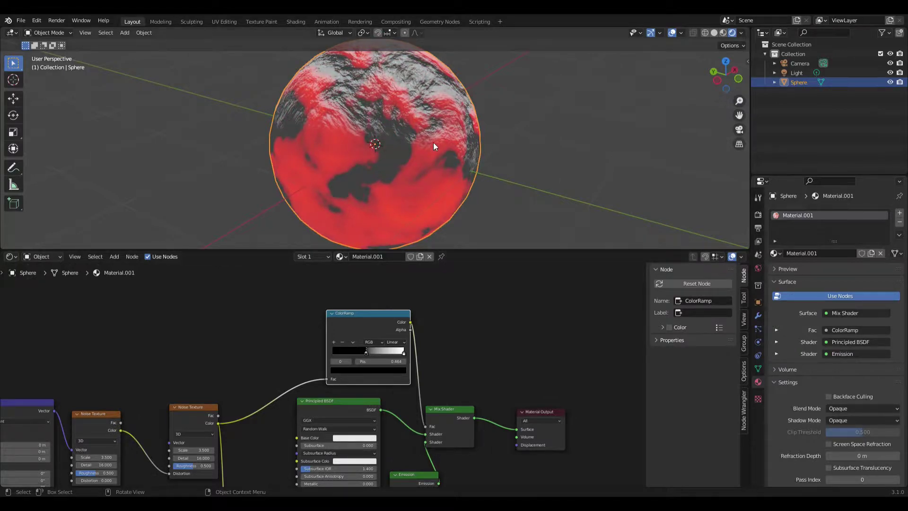
pyautogui.moveTo(403, 353); pyautogui.dragTo(368, 353)
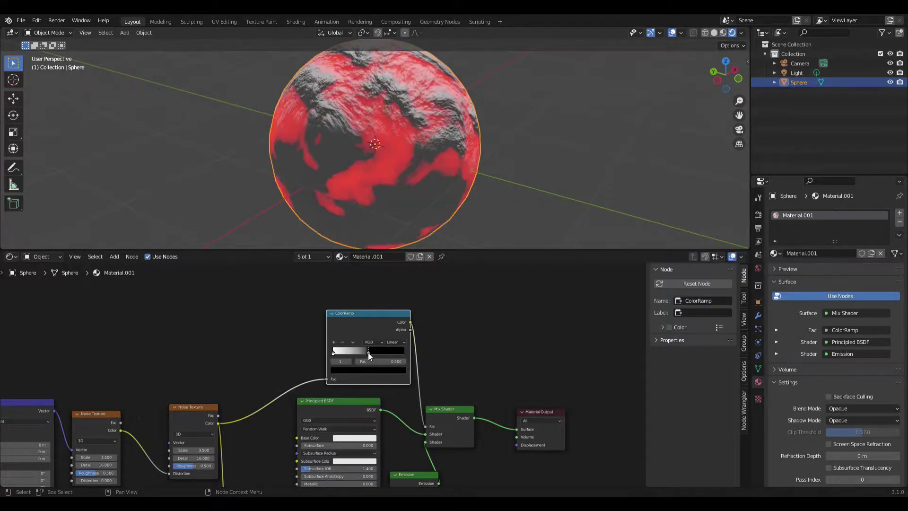
# Shift the Emission node's color to a dark orange-red.
pyautogui.scroll(-3, 520, 329)
pyautogui.scroll(-2, 480, 381)
pyautogui.moveTo(482, 355); pyautogui.dragTo(489, 275, button='middle')
pyautogui.scroll(4, 471, 369)
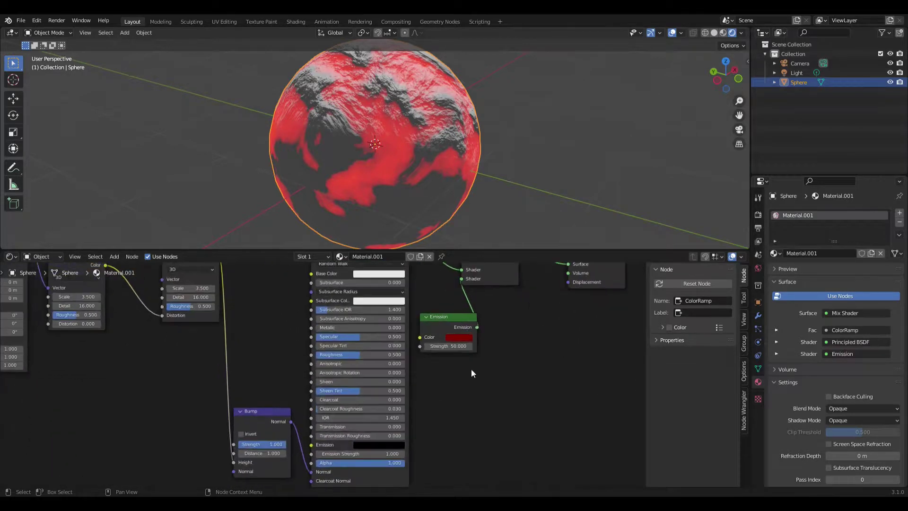
pyautogui.click(457, 337)
pyautogui.click(478, 275)
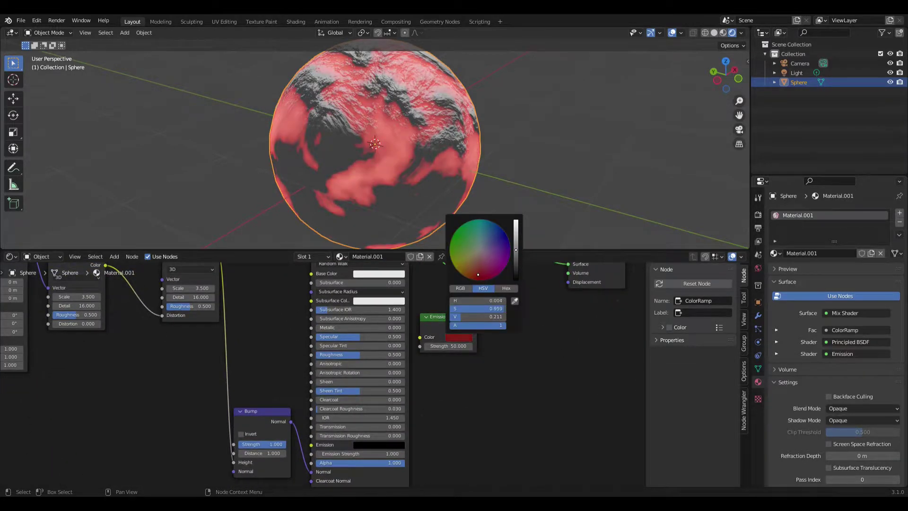
pyautogui.moveTo(472, 279); pyautogui.dragTo(472, 279)
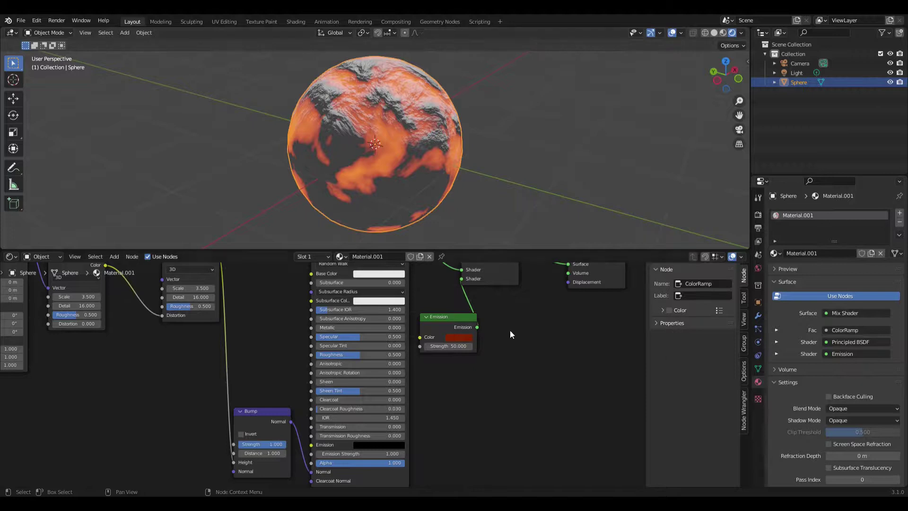
# Darken the Principled BSDF's Base Color from near-white to a medium grey.
pyautogui.moveTo(509, 330); pyautogui.dragTo(468, 389, button='middle')
pyautogui.scroll(-1, 119, 349)
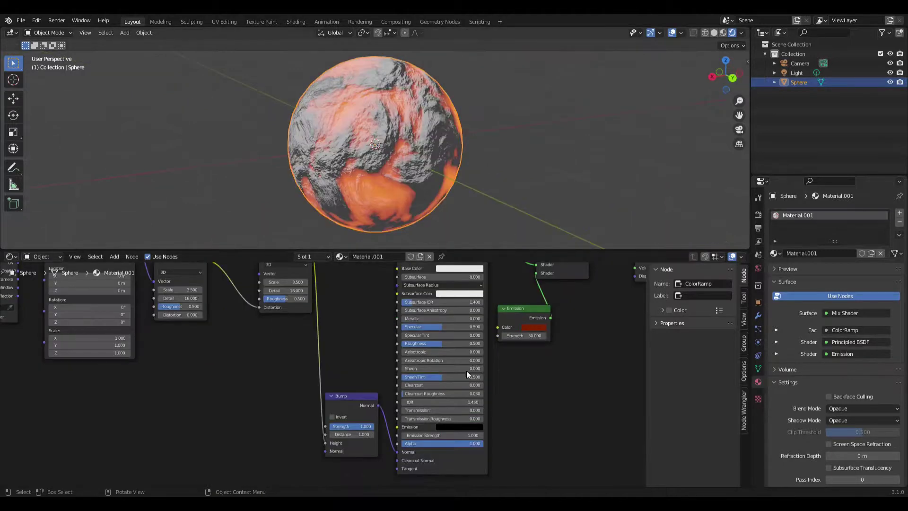
pyautogui.moveTo(465, 372); pyautogui.dragTo(446, 431, button='middle')
pyautogui.scroll(1, 413, 350)
pyautogui.click(430, 328)
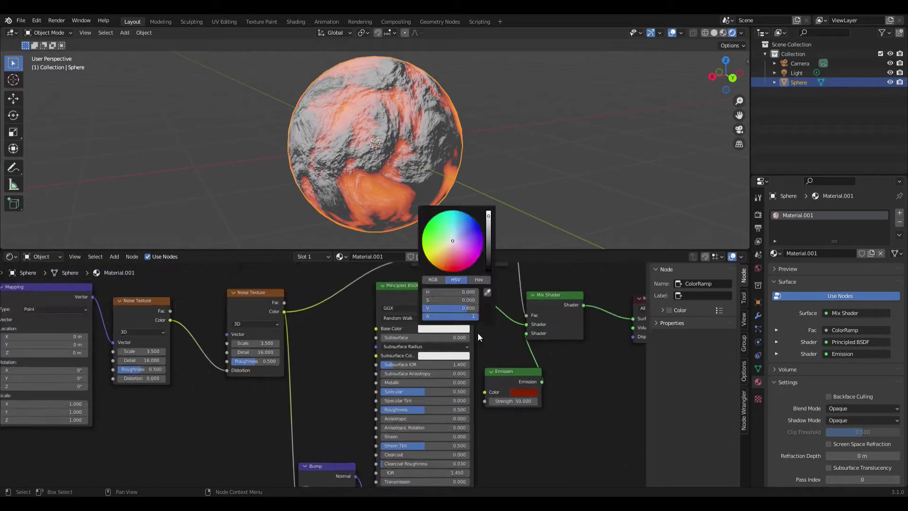
pyautogui.moveTo(488, 234); pyautogui.dragTo(490, 250)
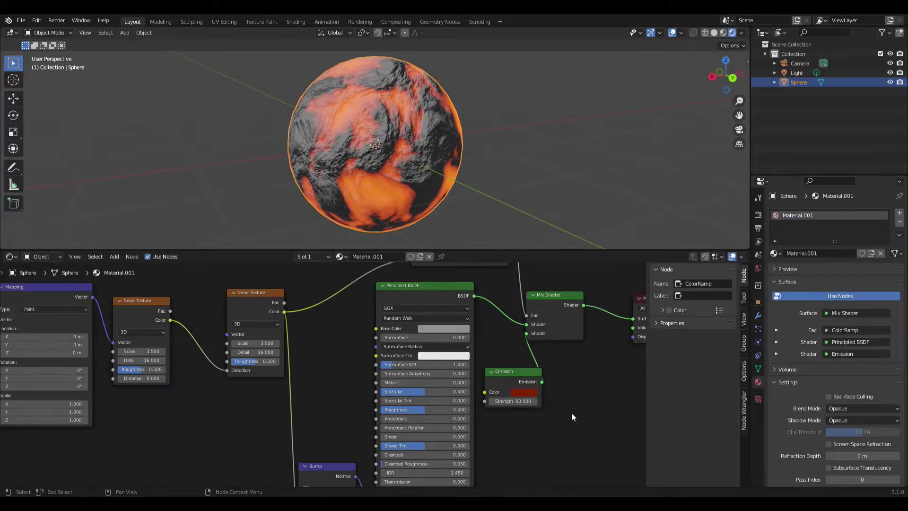
# Fine-tune the Emission node's color on the color wheel, settling on a deep, dark orange-red.
pyautogui.keyDown('shift'); pyautogui.scroll(-6, 571, 415); pyautogui.keyUp('shift')
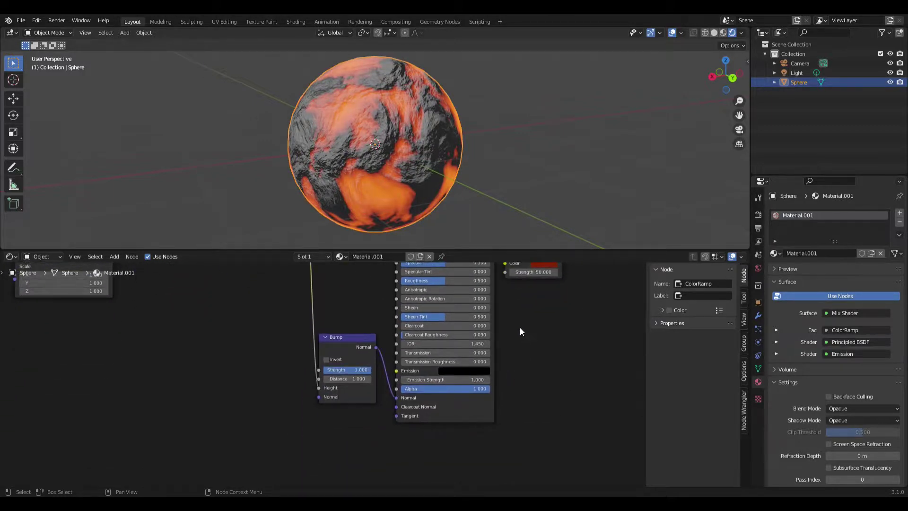
pyautogui.moveTo(520, 327); pyautogui.dragTo(494, 413, button='middle')
pyautogui.click(519, 341)
pyautogui.moveTo(557, 259)
pyautogui.mouseDown()
pyautogui.moveTo(569, 241)
pyautogui.moveTo(564, 275)
pyautogui.moveTo(531, 284)
pyautogui.mouseUp()
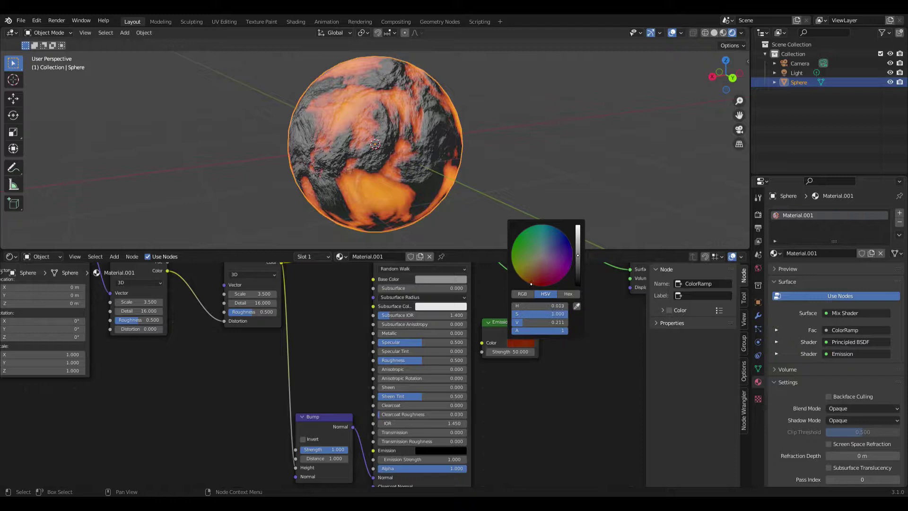
pyautogui.click(527, 342)
pyautogui.moveTo(531, 284); pyautogui.dragTo(535, 284)
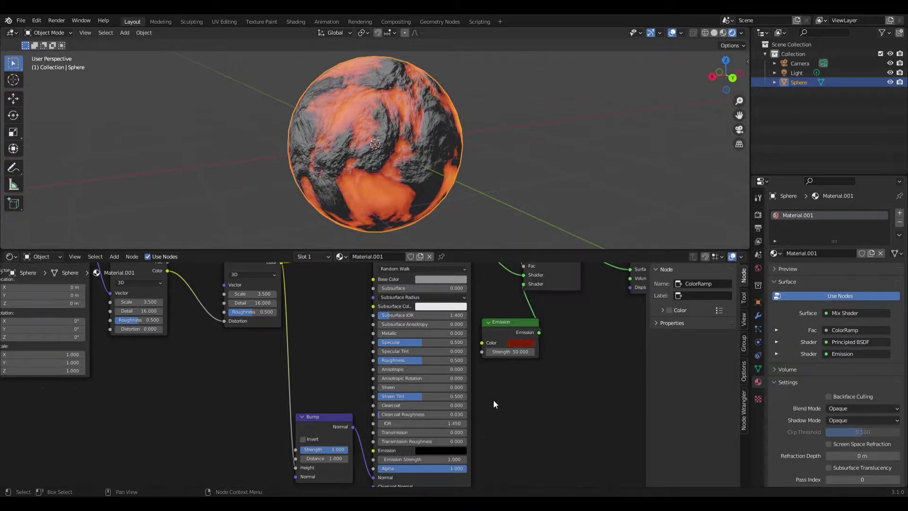
# Set the Principled BSDF's Roughness to 0.632 and check the surface from other sides of the sphere.
pyautogui.moveTo(423, 360); pyautogui.dragTo(426, 360)
pyautogui.scroll(-4, 369, 184)
pyautogui.moveTo(391, 186); pyautogui.dragTo(267, 191, button='middle')
pyautogui.scroll(3, 338, 175)
pyautogui.moveTo(339, 179); pyautogui.dragTo(415, 177, button='middle')
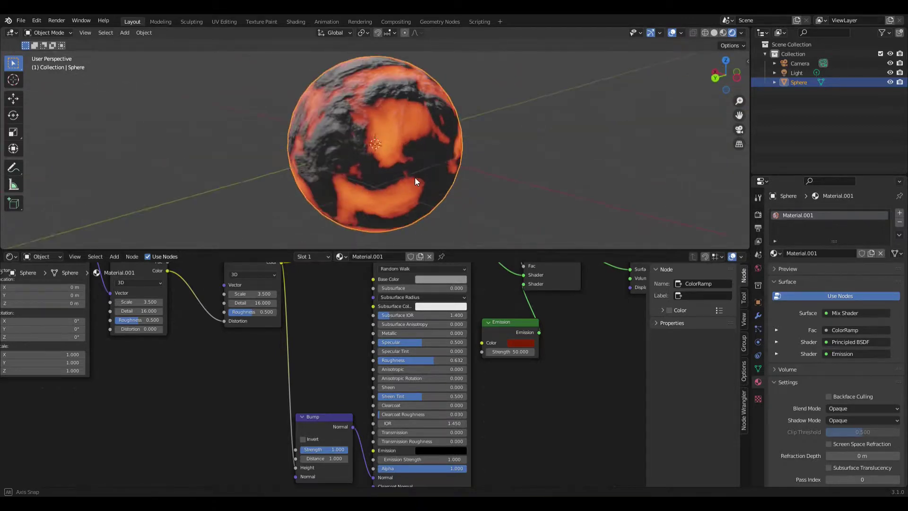
# Delete the existing light near the camera from the scene.
pyautogui.scroll(-3, 415, 177)
pyautogui.scroll(5, 387, 173)
pyautogui.scroll(-7, 388, 173)
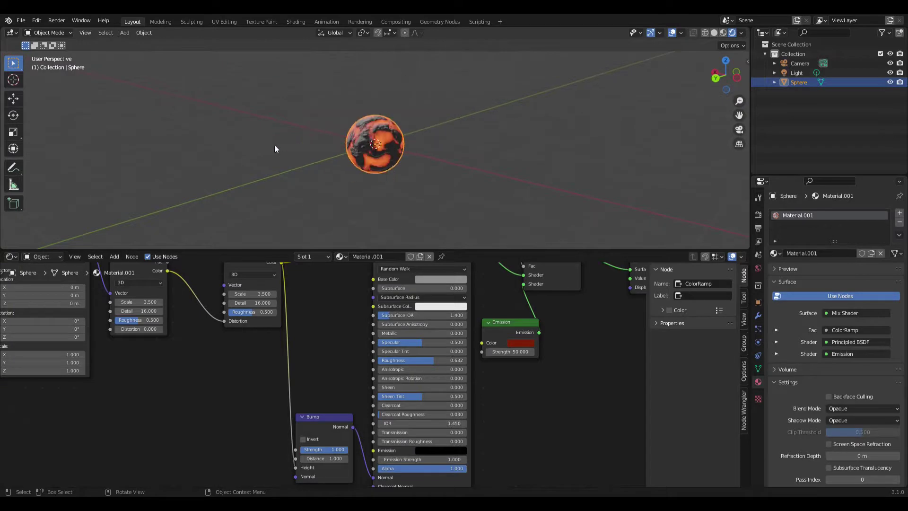
pyautogui.scroll(-6, 331, 193)
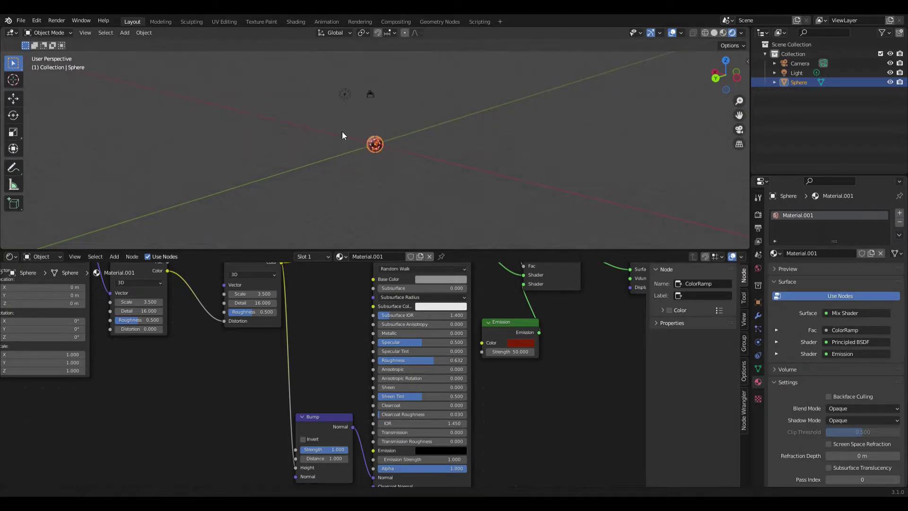
pyautogui.keyDown('shift'); pyautogui.moveTo(340, 127); pyautogui.dragTo(355, 195, button='middle'); pyautogui.keyUp('shift')
pyautogui.scroll(4, 351, 155)
pyautogui.click(341, 174)
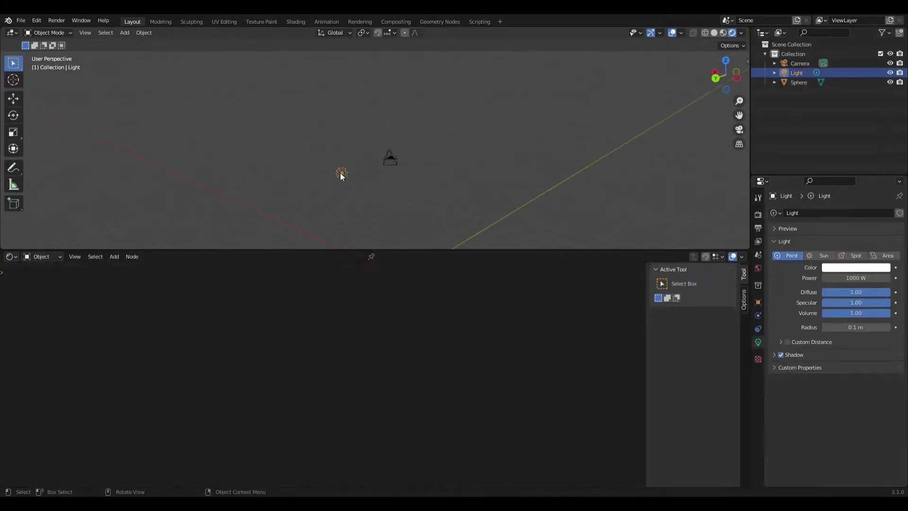
pyautogui.press('x')
pyautogui.click(341, 172)
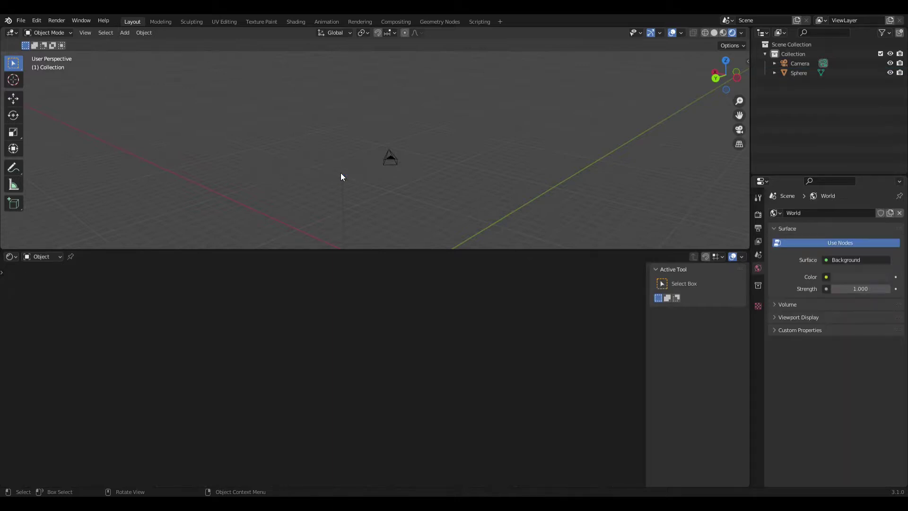
# Select the sphere and inspect its emission glow from several angles without the light.
pyautogui.moveTo(285, 209); pyautogui.dragTo(487, 138, button='middle')
pyautogui.click(487, 138)
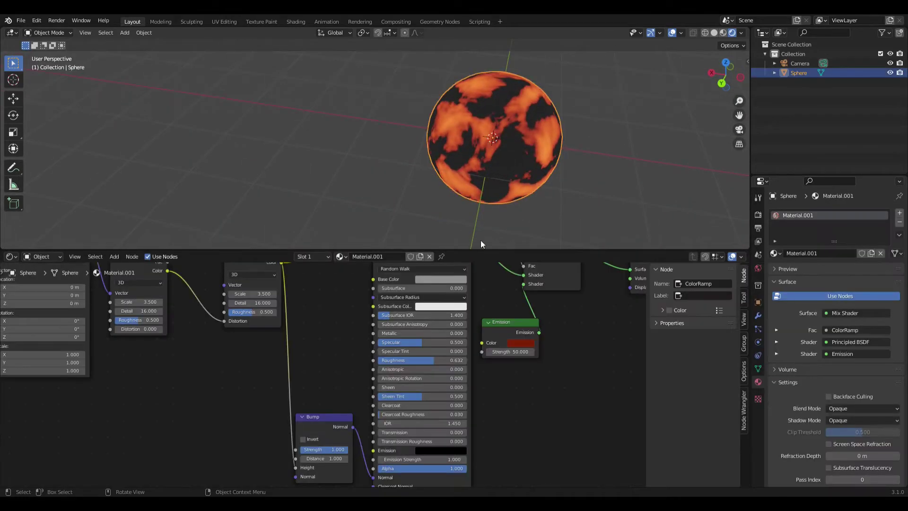
pyautogui.moveTo(487, 169); pyautogui.dragTo(529, 154, button='middle')
pyautogui.moveTo(467, 143); pyautogui.dragTo(447, 149, button='middle')
# Add a Point light and move it up along the Z axis to just above the sphere.
pyautogui.hotkey('shift', 'a')
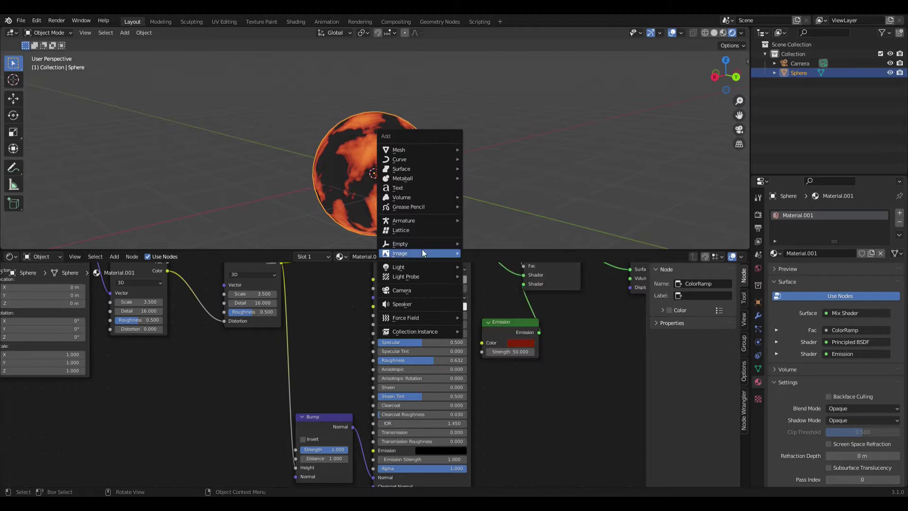
pyautogui.moveTo(421, 266)
pyautogui.click(474, 266)
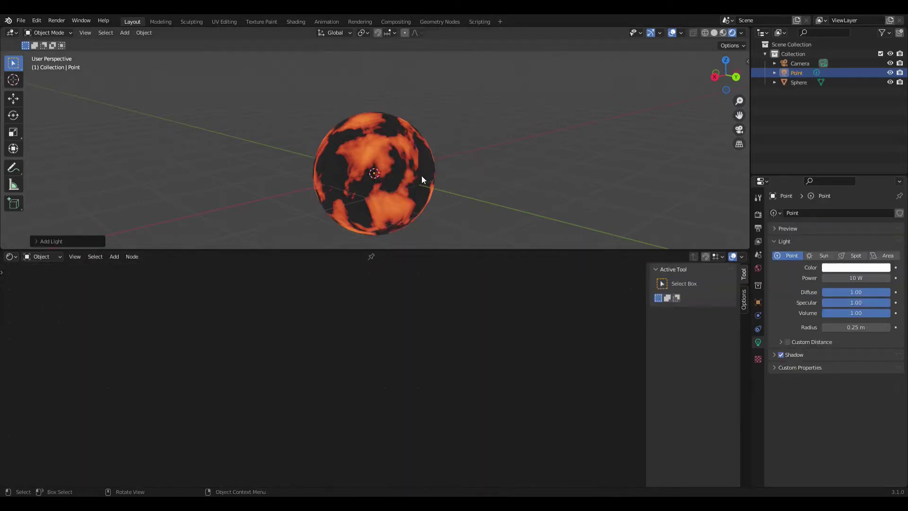
pyautogui.press('g')
pyautogui.press('z')
pyautogui.click(411, 85)
pyautogui.moveTo(409, 78); pyautogui.dragTo(408, 114, button='middle')
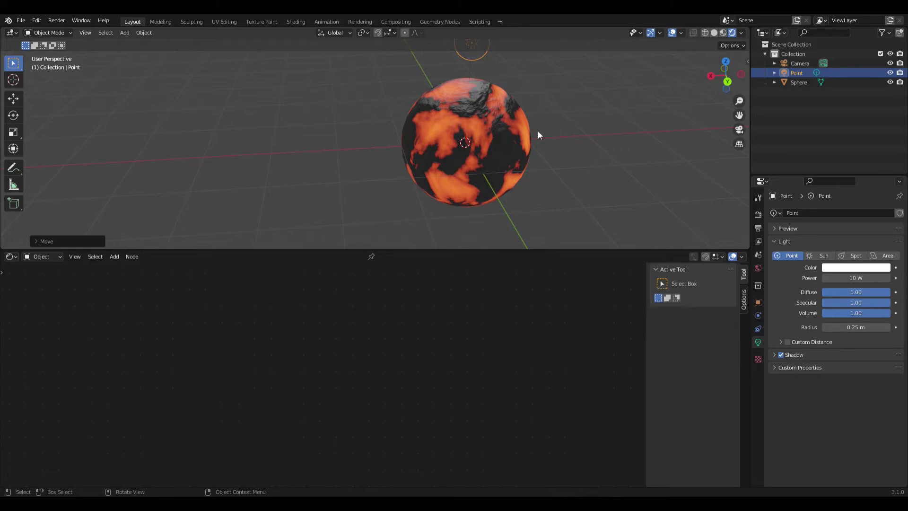
pyautogui.moveTo(540, 131); pyautogui.dragTo(468, 240, button='middle')
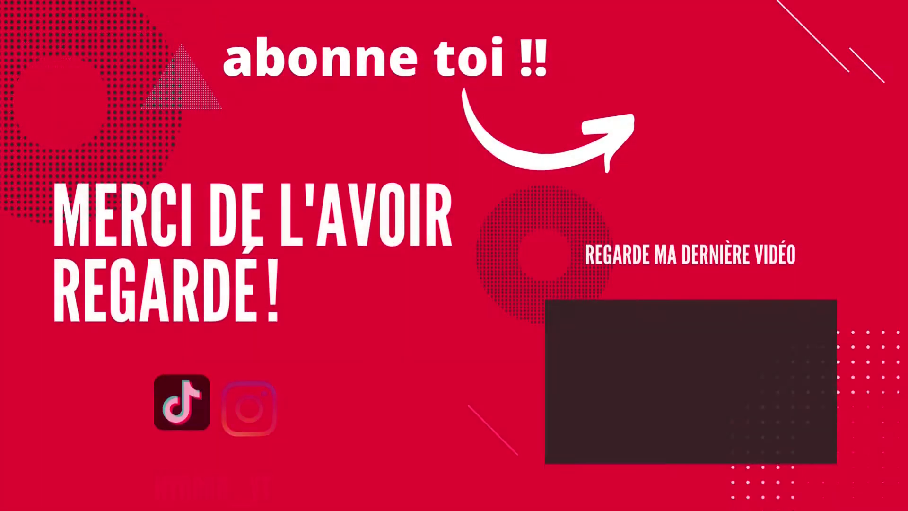